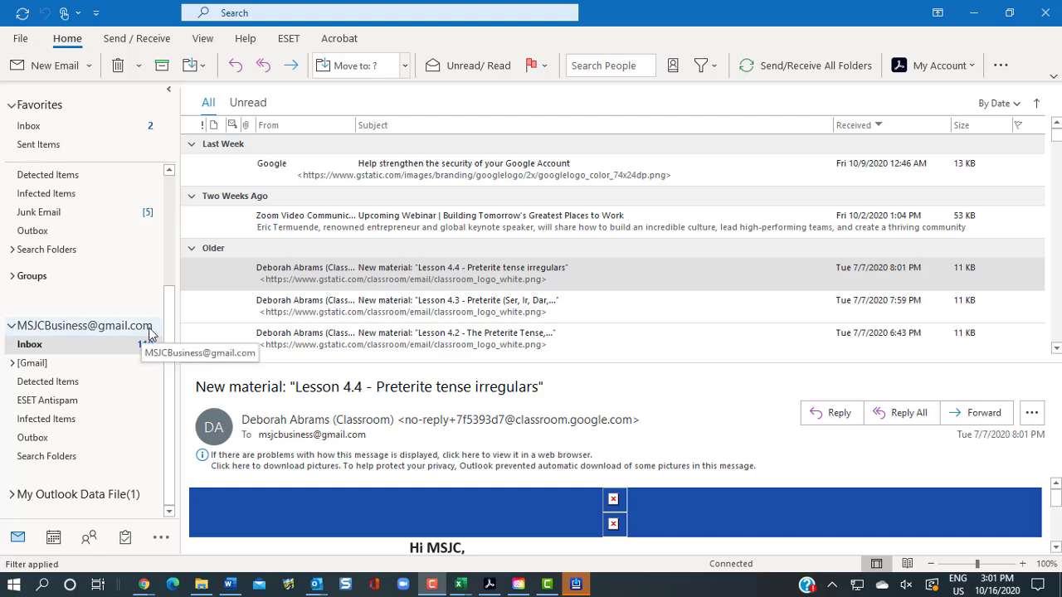
Create a new Inbox subfolder named 'TEST Rules' and open it
right_click(33, 350)
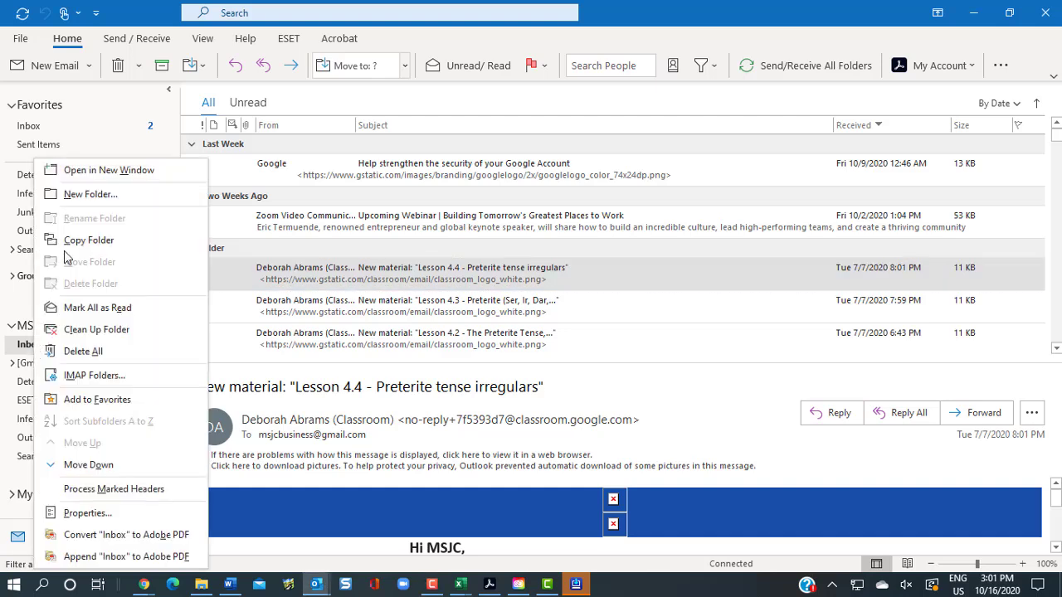
left_click(90, 194)
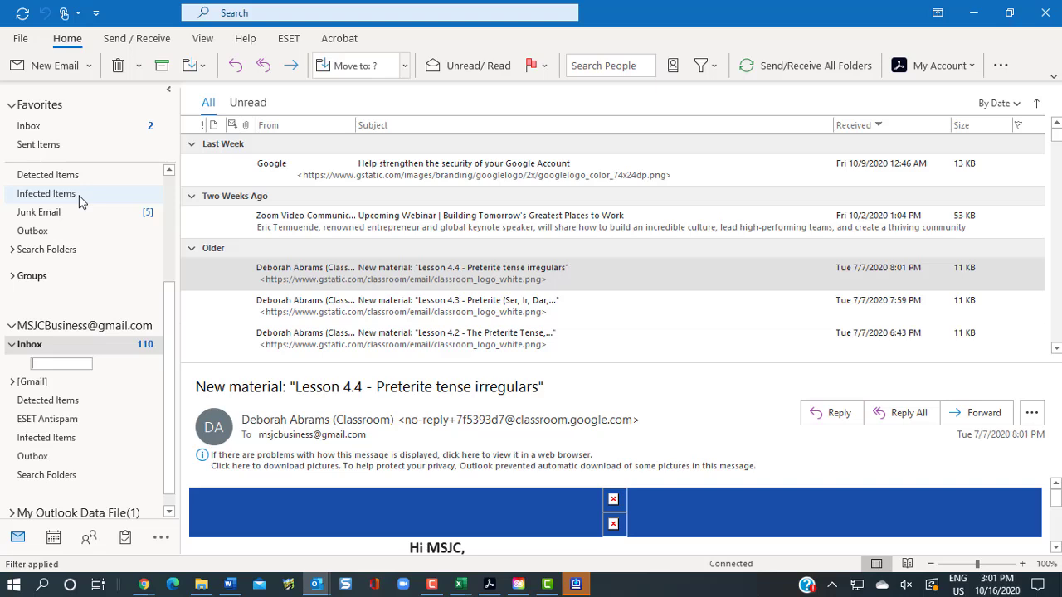
type("TEST Rules")
key("Return")
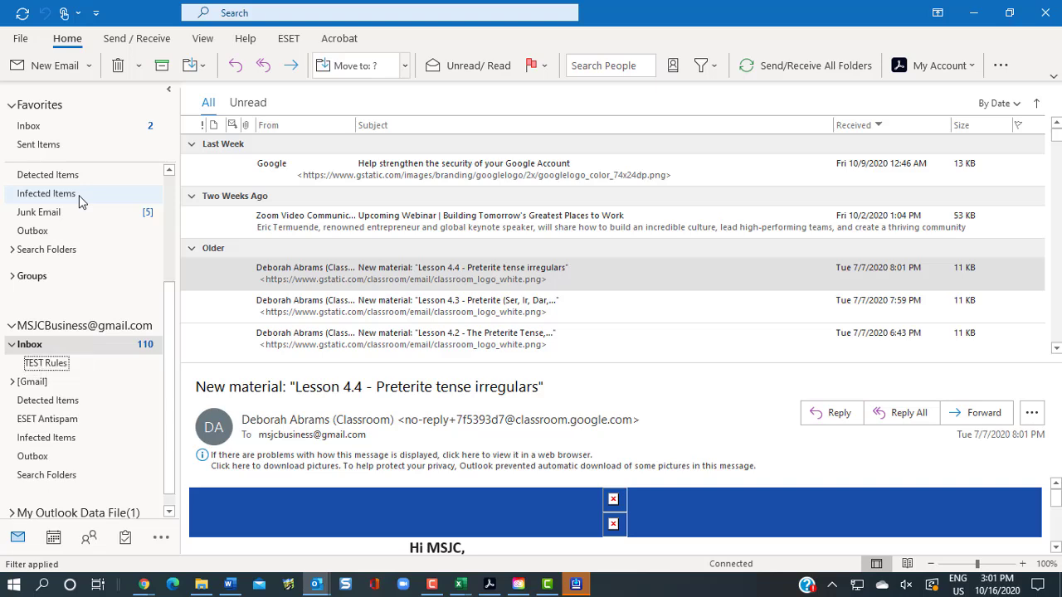
left_click(37, 363)
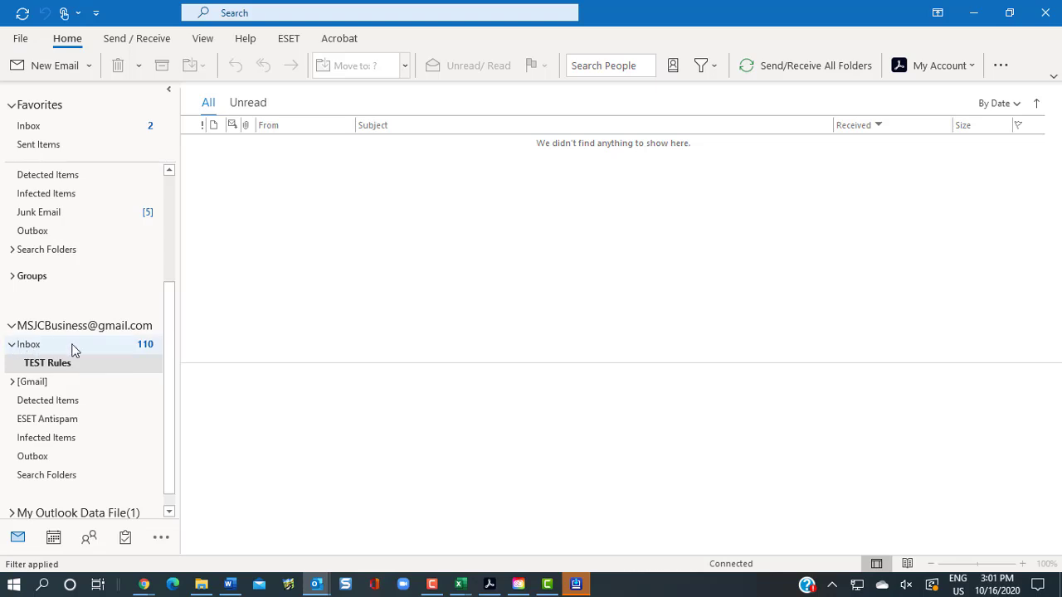
Add another Inbox subfolder named 'Folder 2' and place TEST Rules above it
right_click(29, 347)
left_click(83, 195)
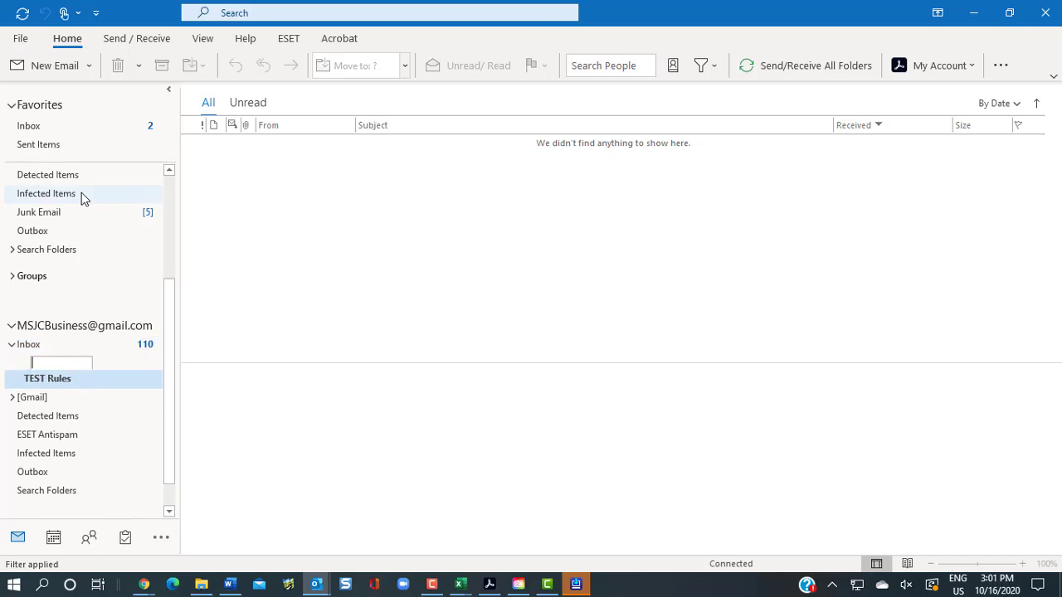
type("Folder")
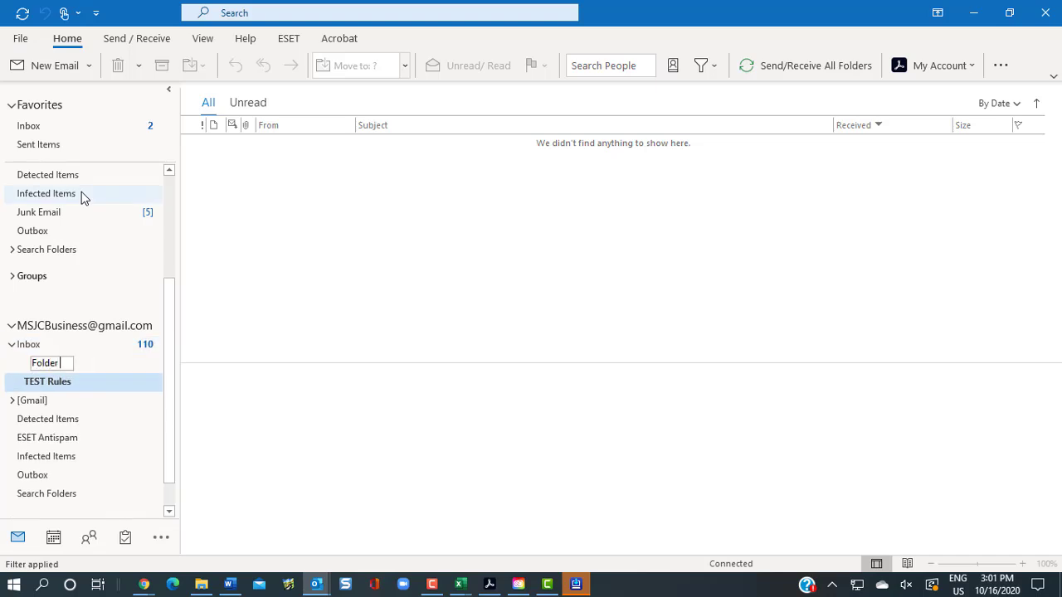
type(" 2")
key("Return")
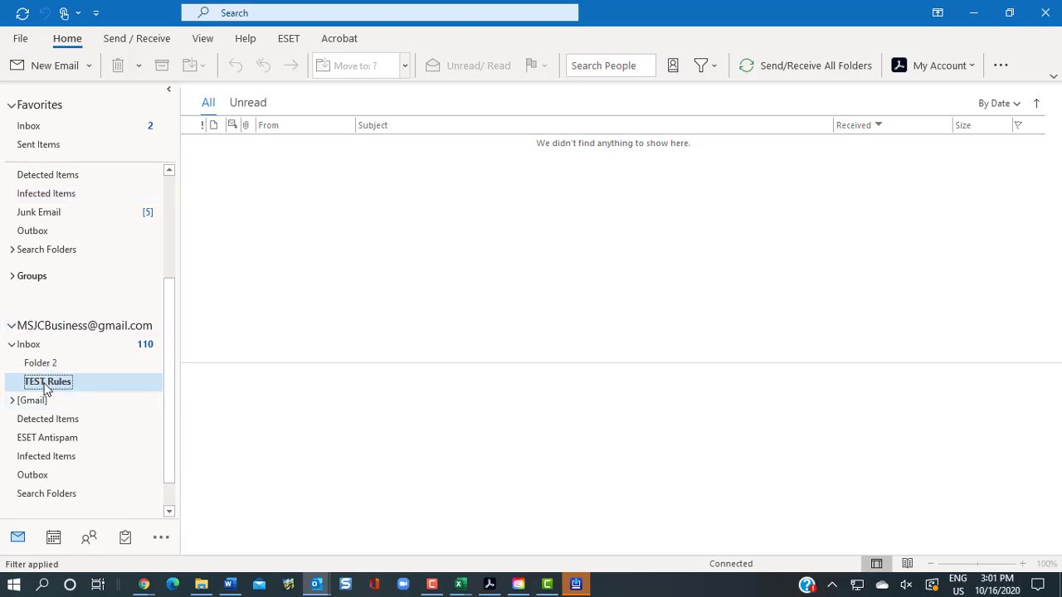
left_click_drag(46, 390, 42, 363)
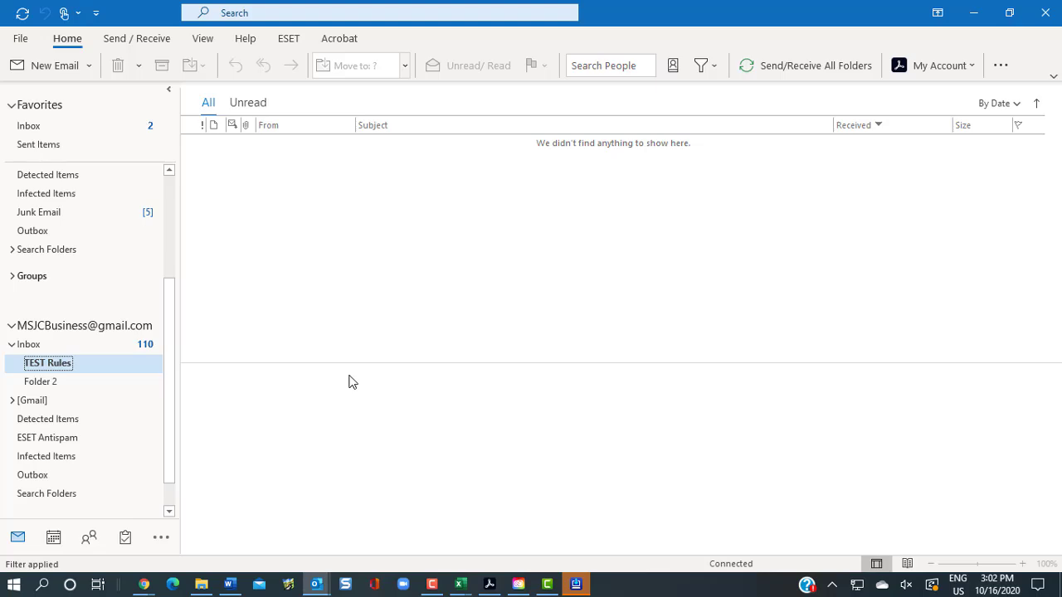
Open Manage Rules & Alerts from the File account page
left_click(21, 39)
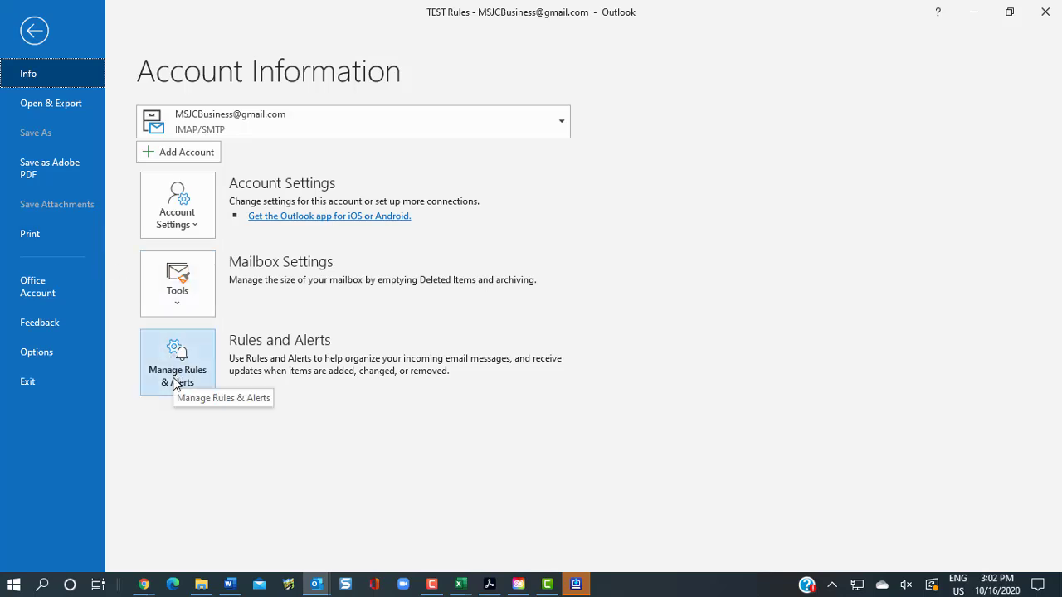
left_click(175, 384)
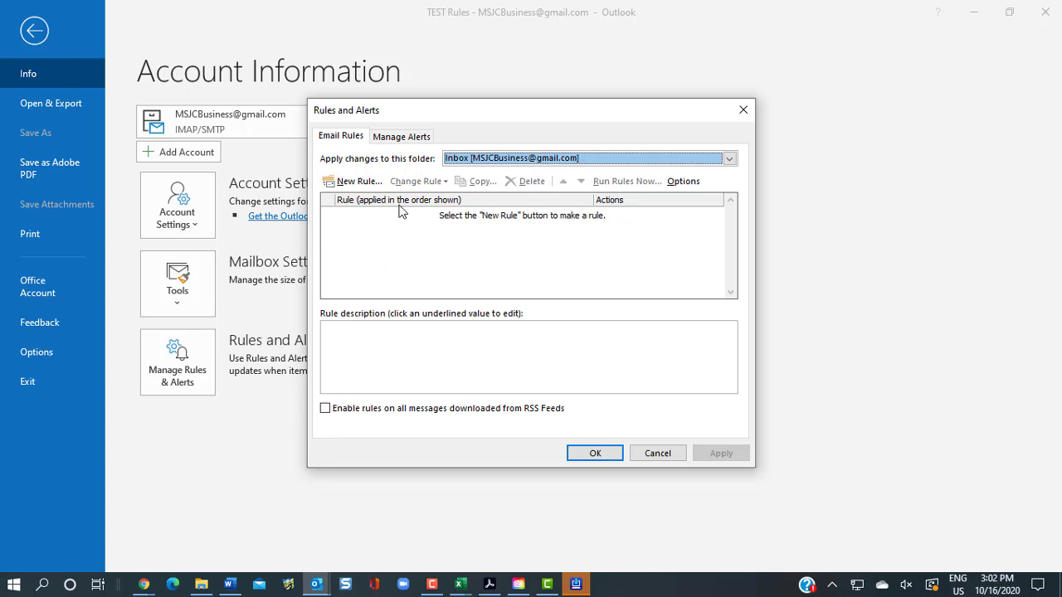
Start a new rule, trying templates before settling on 'Move messages with specific words in the subject to a folder'
left_click(341, 189)
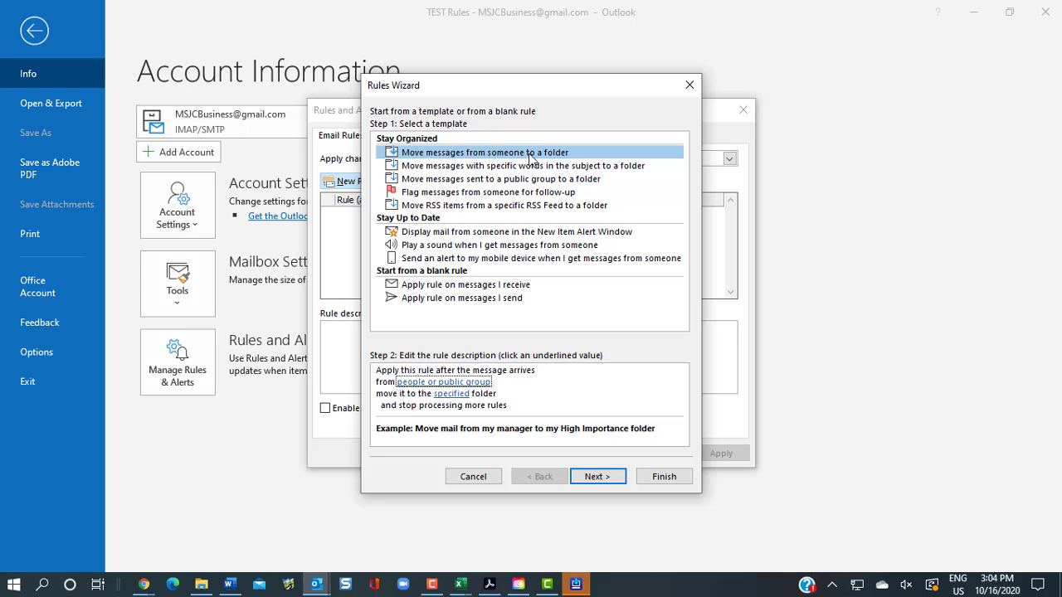
left_click(477, 169)
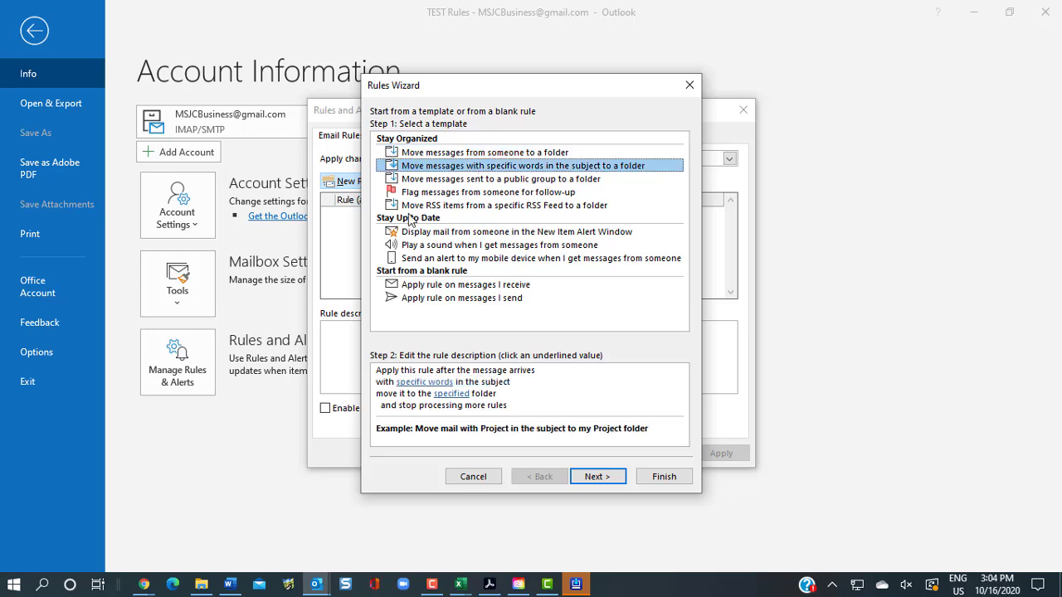
left_click(411, 383)
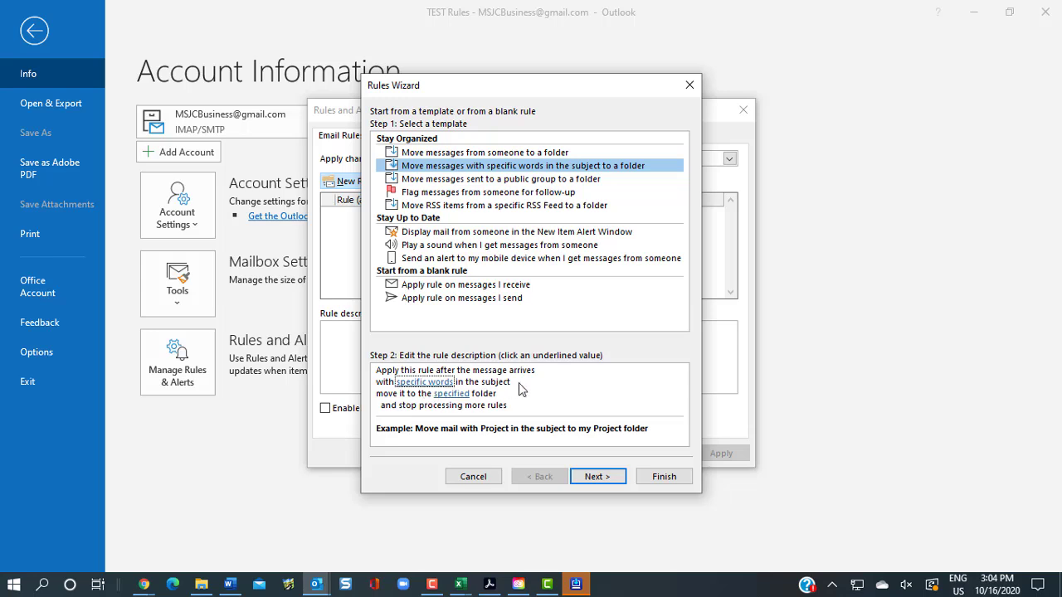
key("Tab")
left_click(449, 154)
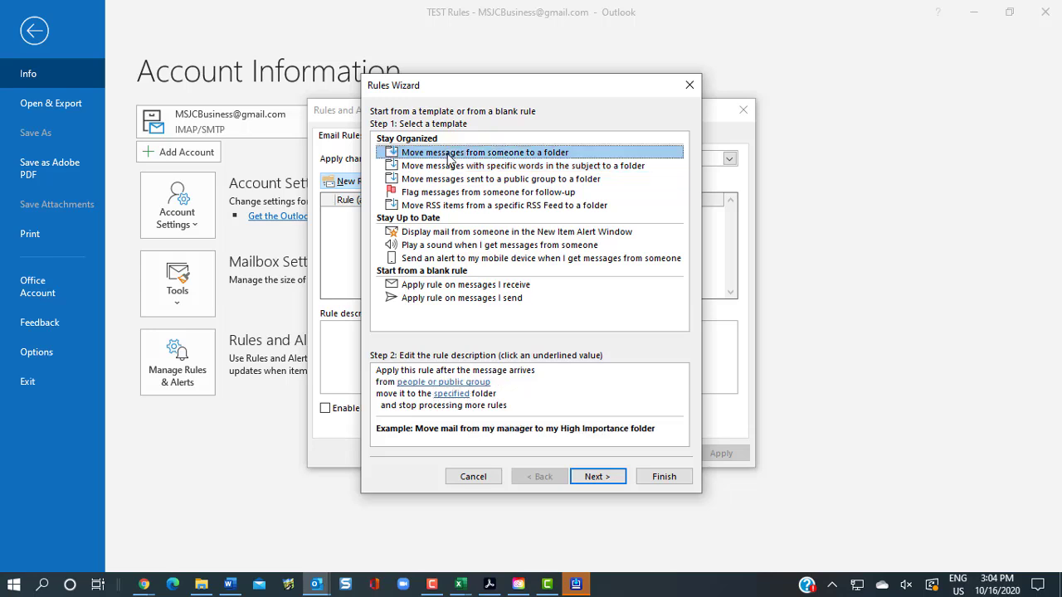
left_click(406, 377)
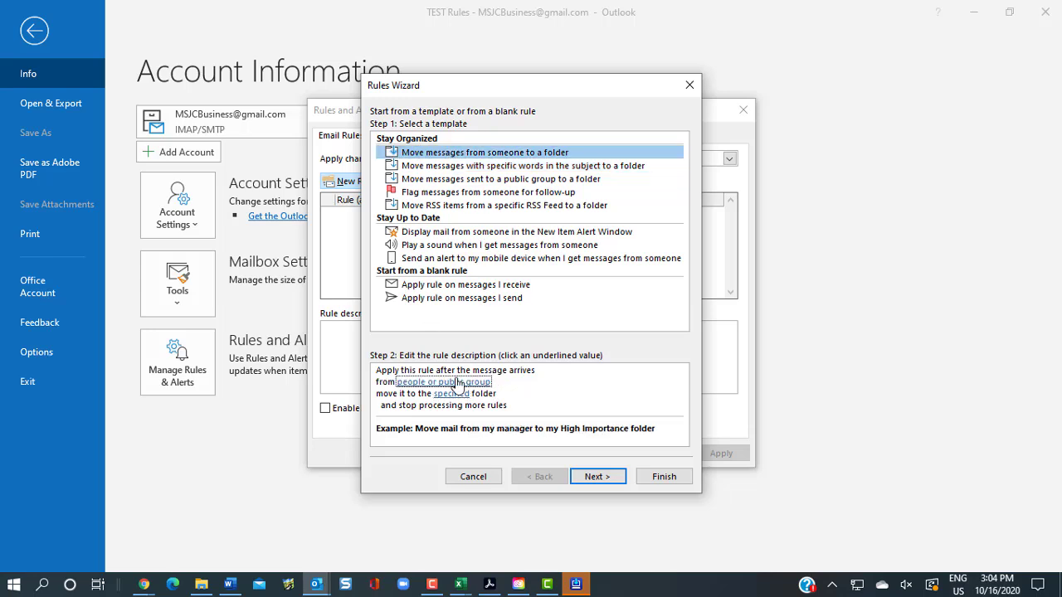
left_click(446, 166)
left_click(398, 384)
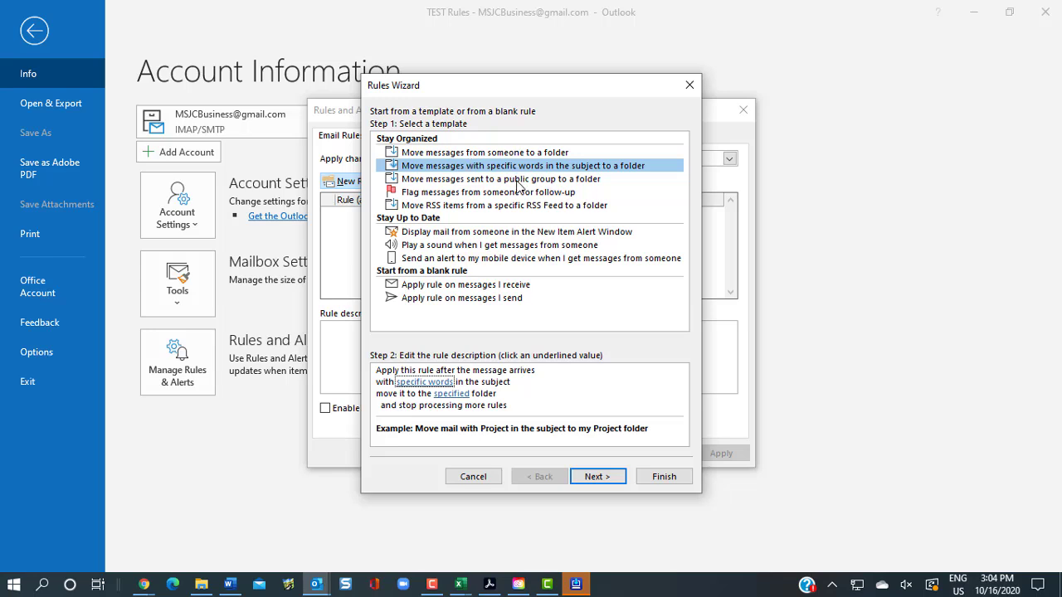
Switch to 'Move messages from someone to a folder' and enter the test sender's e-mail address
left_click(504, 153)
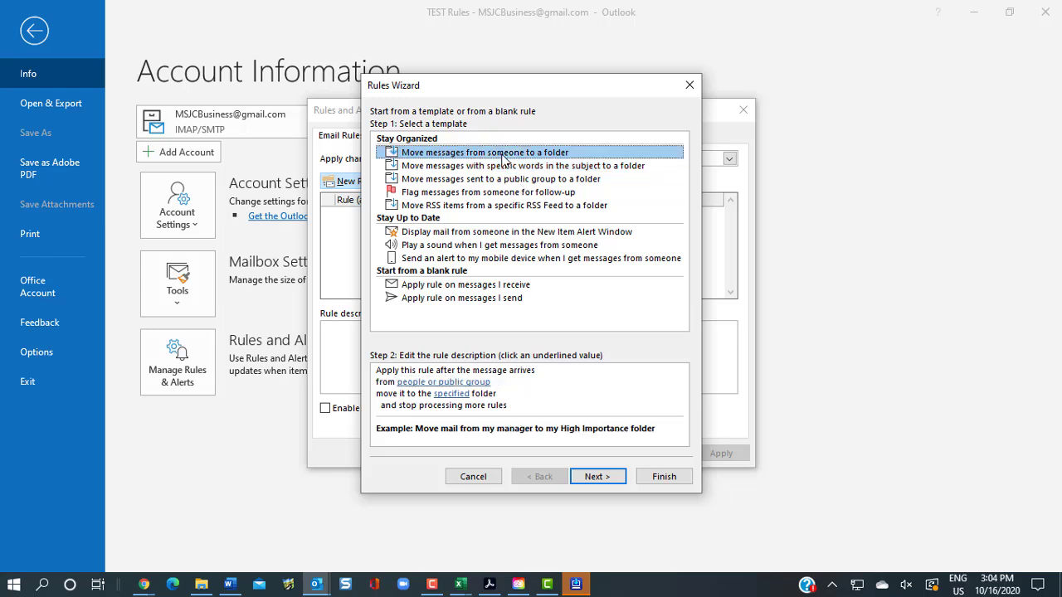
left_click(438, 383)
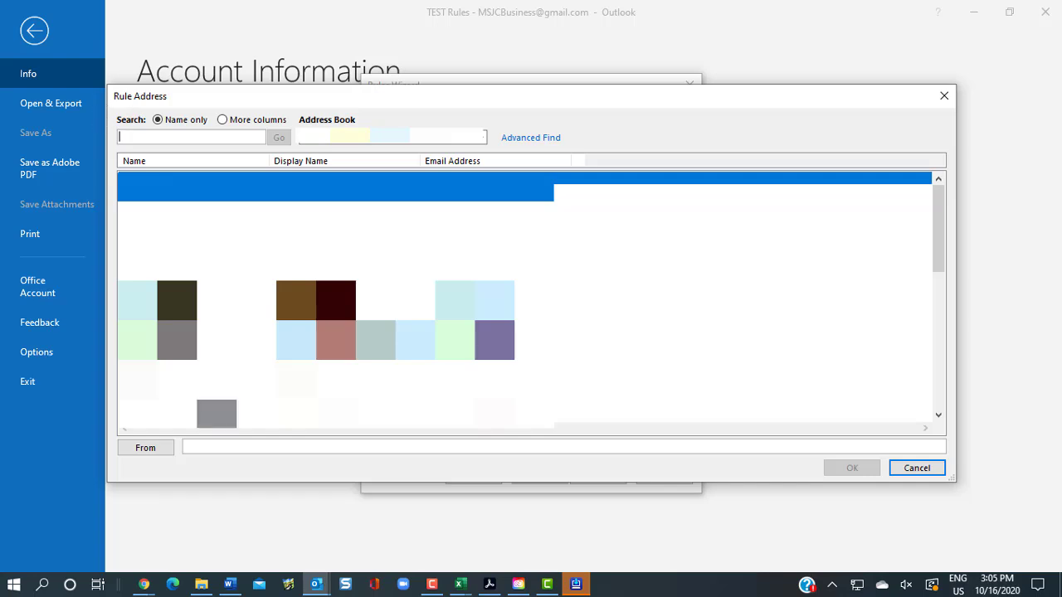
left_click(207, 448)
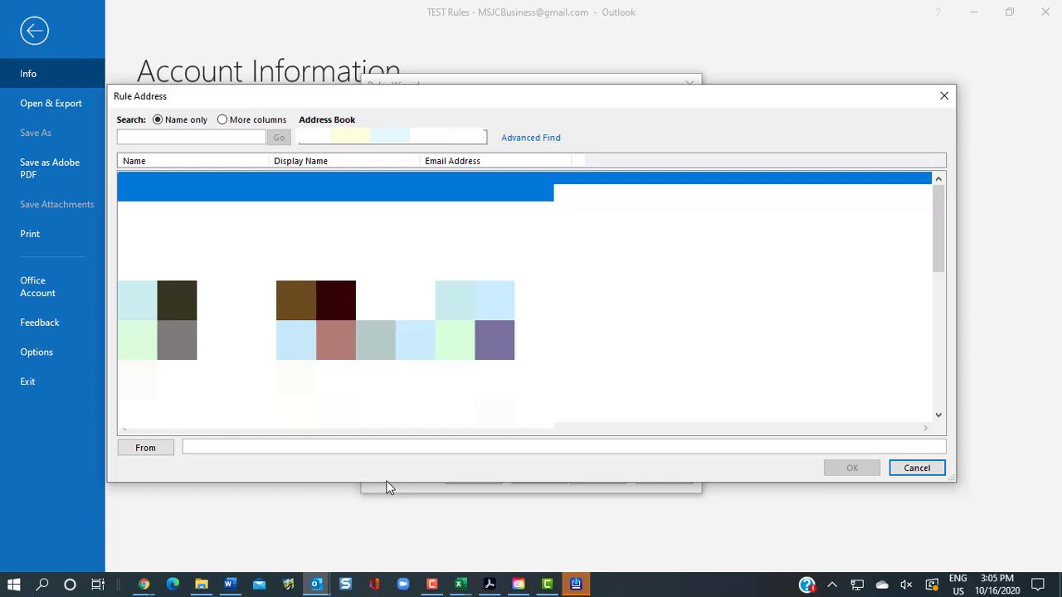
type("test")
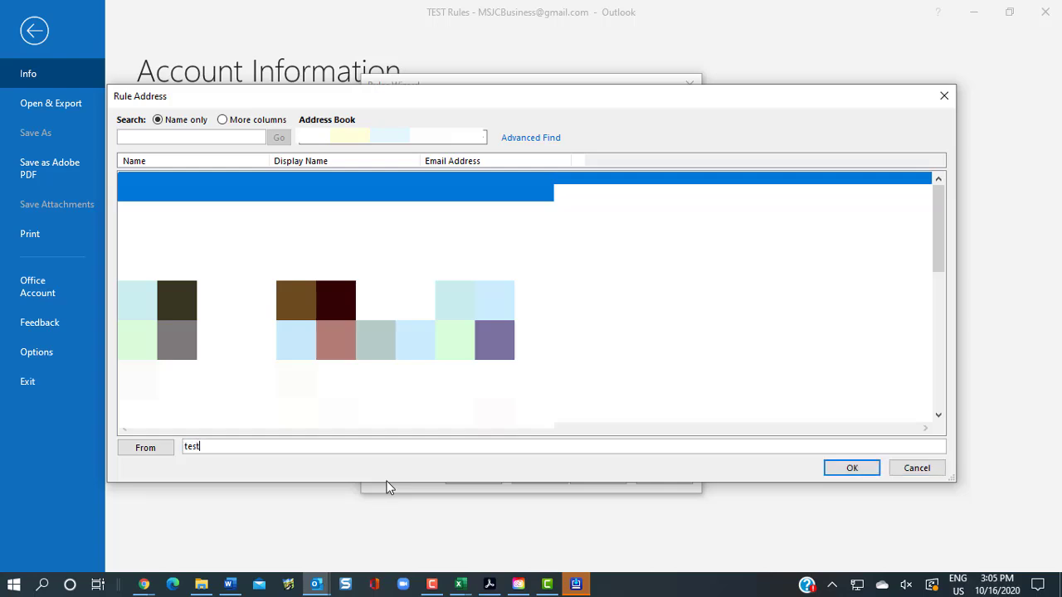
type("@gmail.com")
left_click(851, 468)
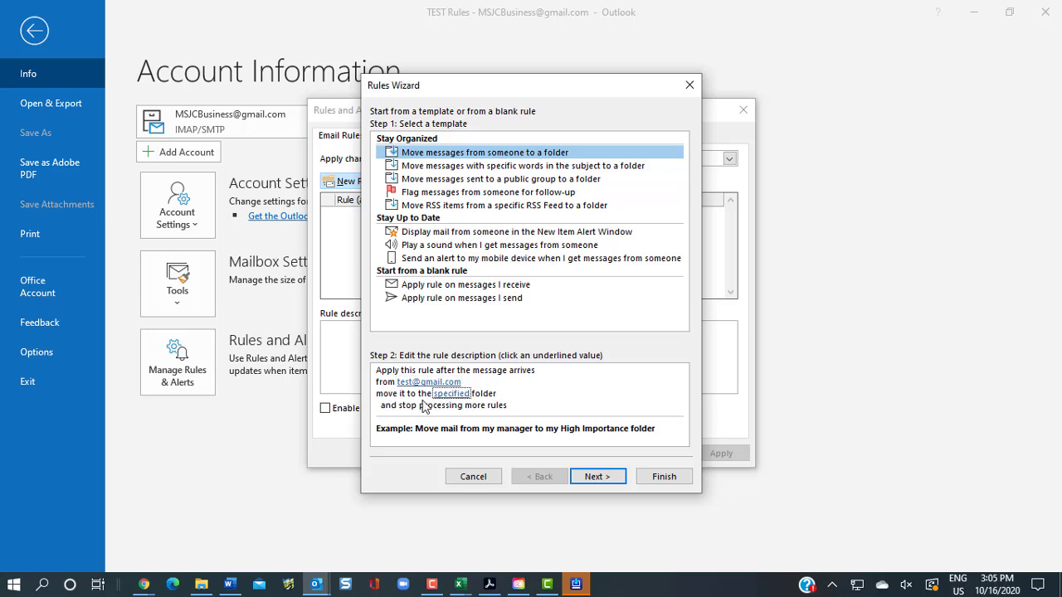
Set the rule's destination folder to TEST Rules under Inbox
left_click(451, 394)
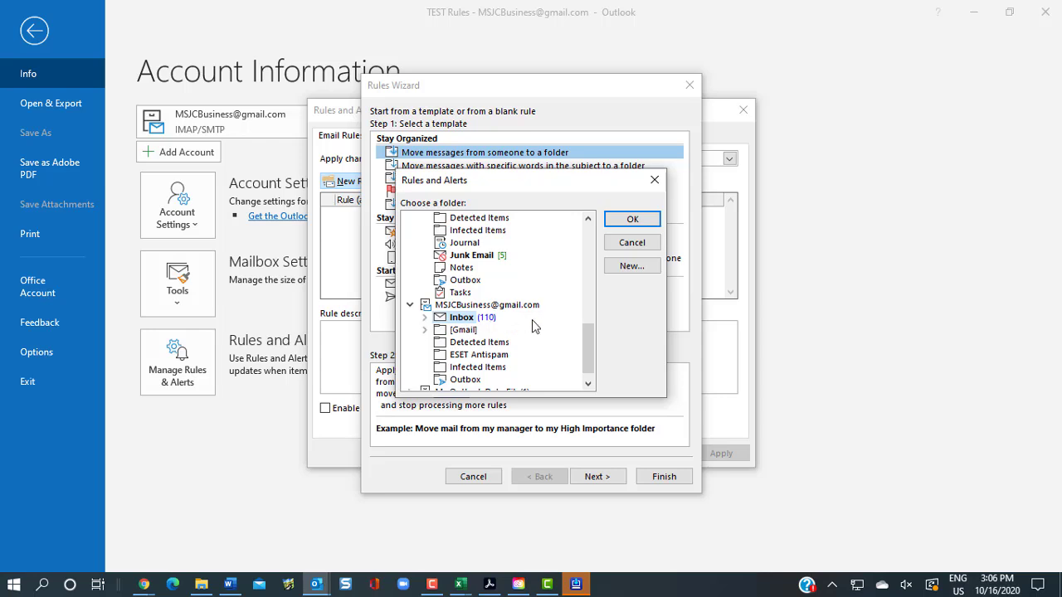
left_click(424, 320)
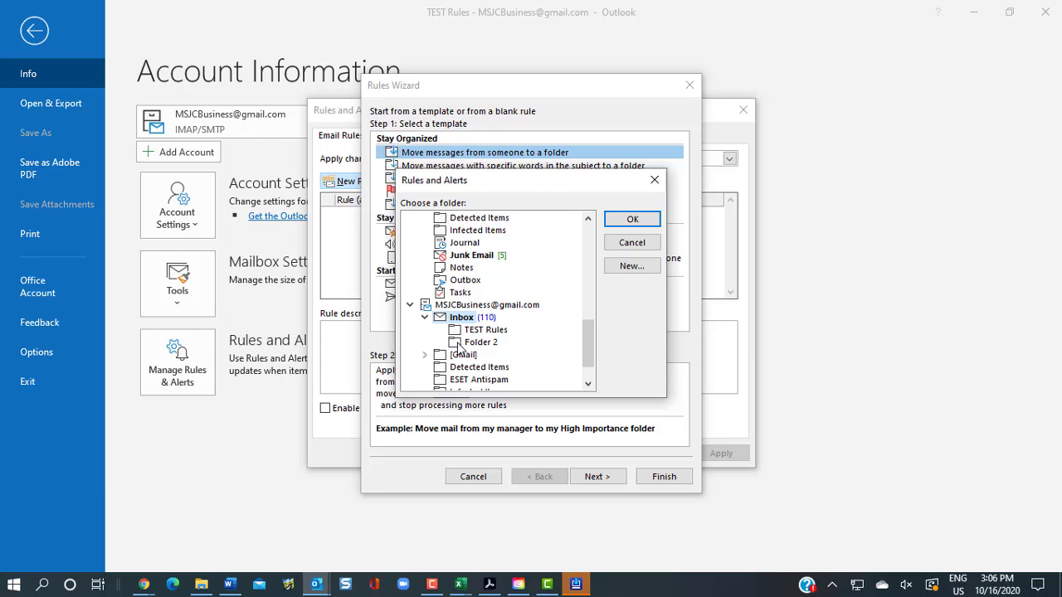
left_click(465, 332)
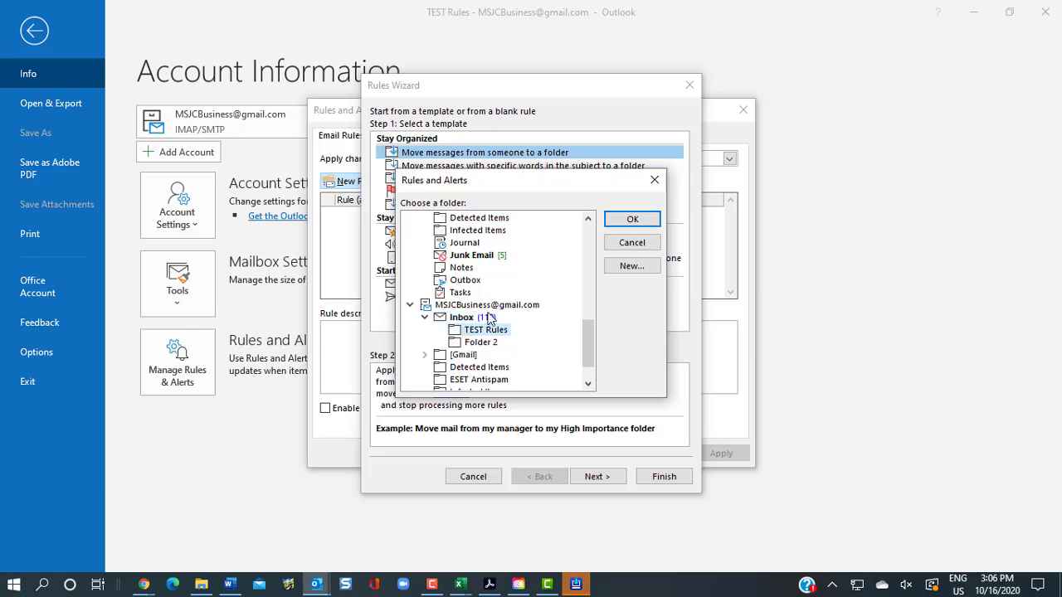
left_click(650, 221)
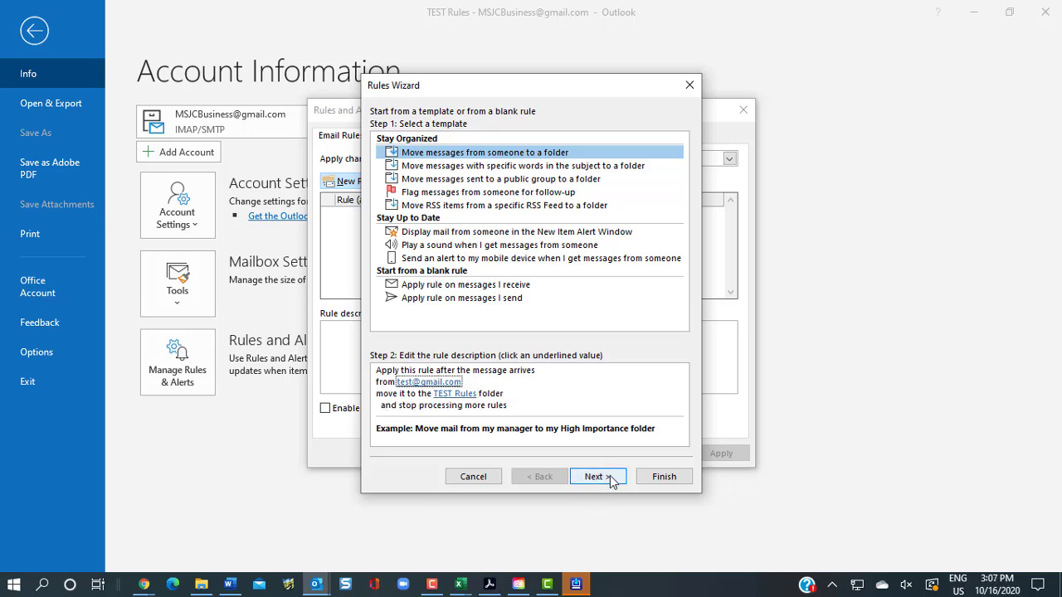
Finish the sender rule and close the Rules and Alerts manager after rechecking it
left_click(664, 484)
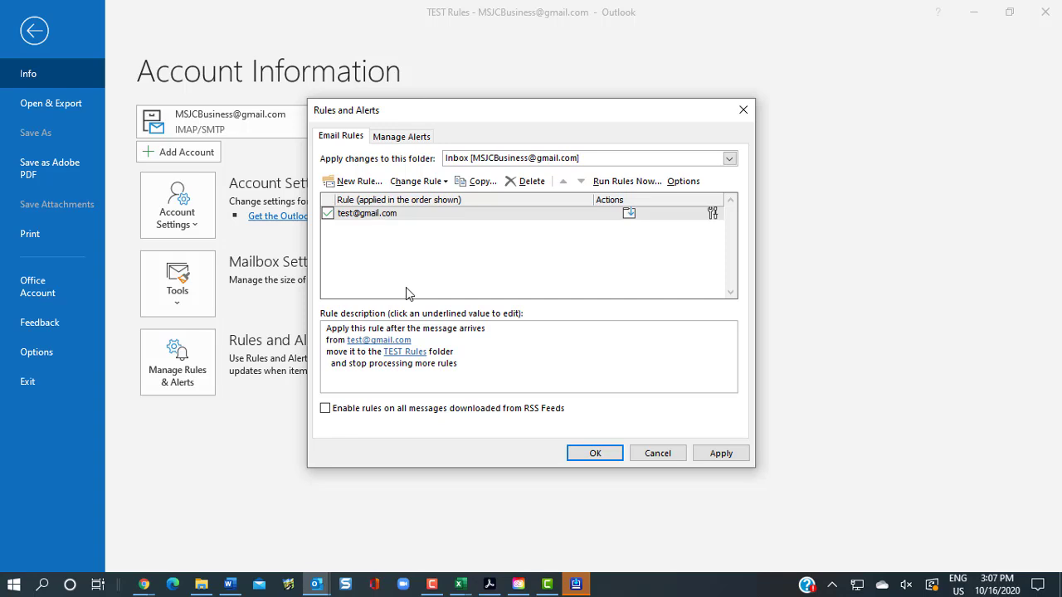
left_click(581, 454)
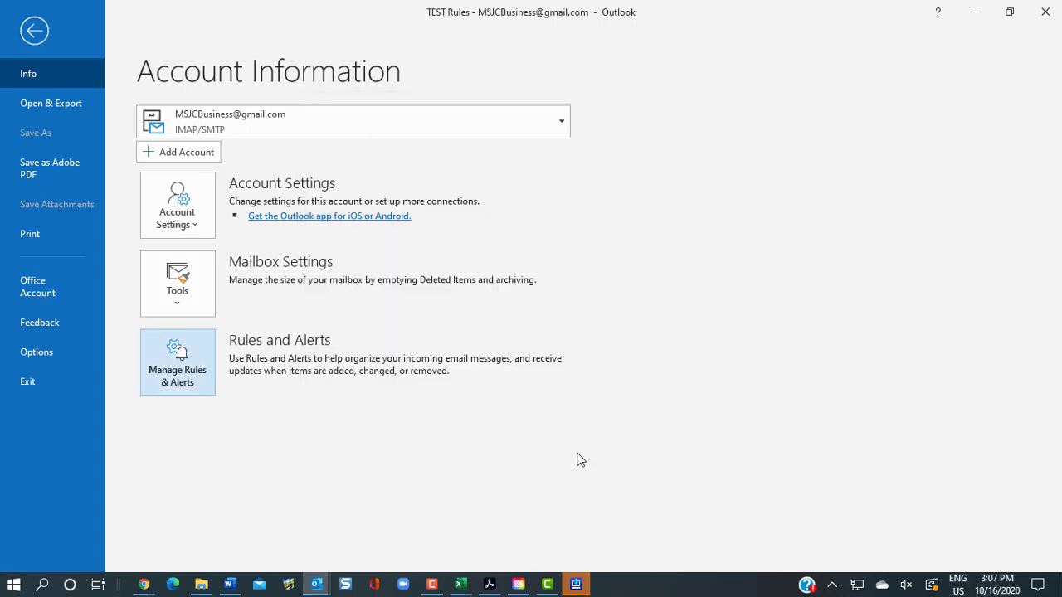
left_click(166, 365)
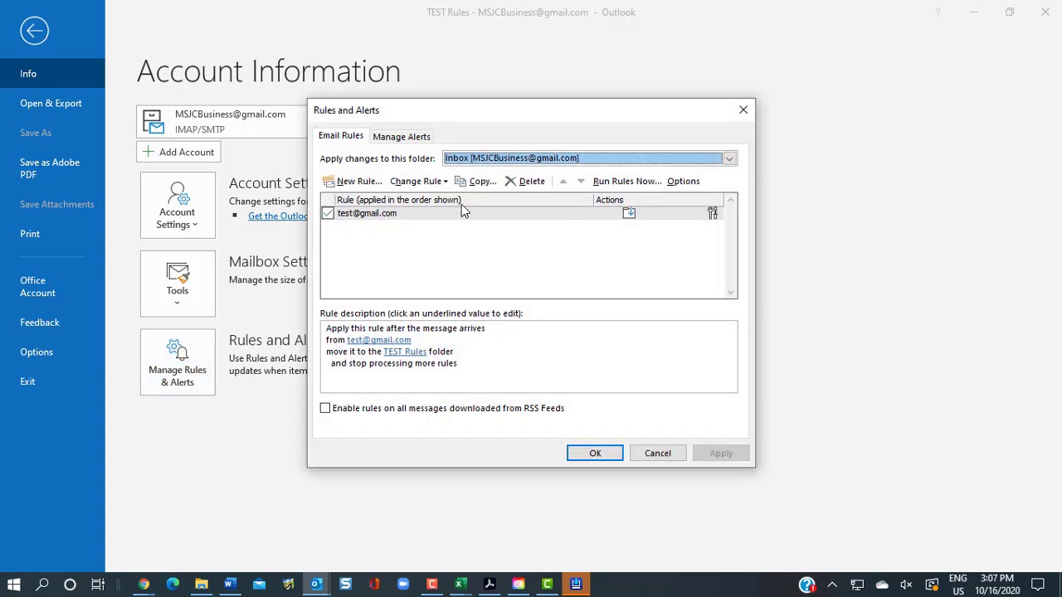
left_click(664, 454)
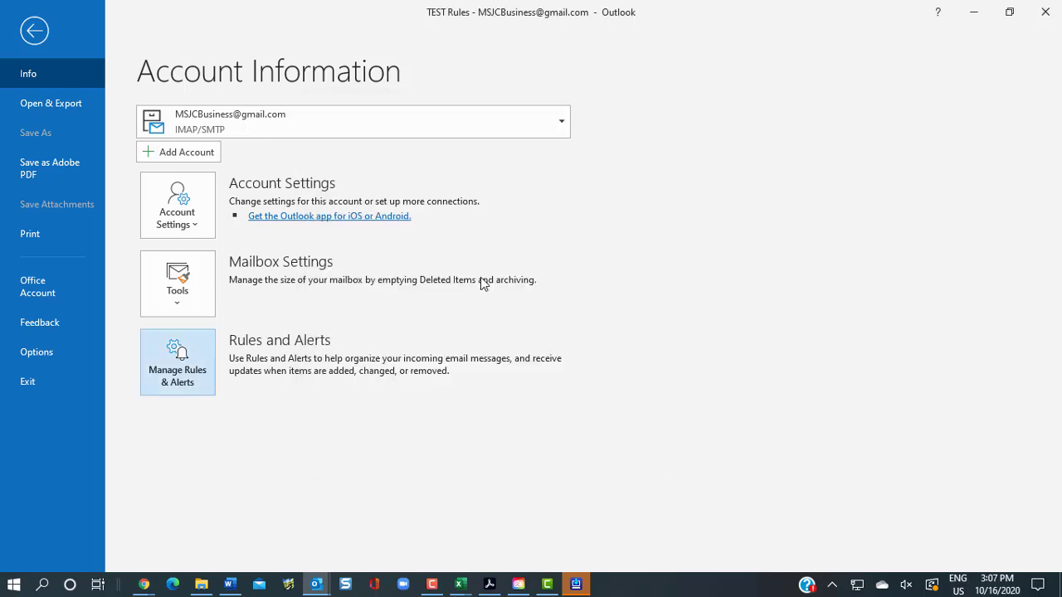
Return to the mail view with the Inbox showing TEST Rules and Folder 2
left_click(34, 30)
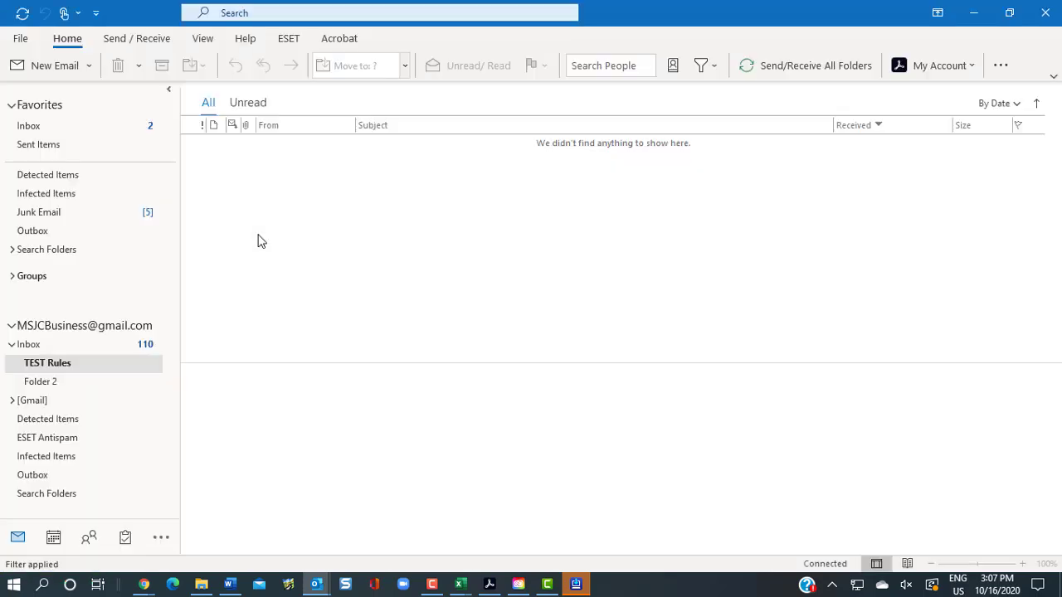
left_click(11, 345)
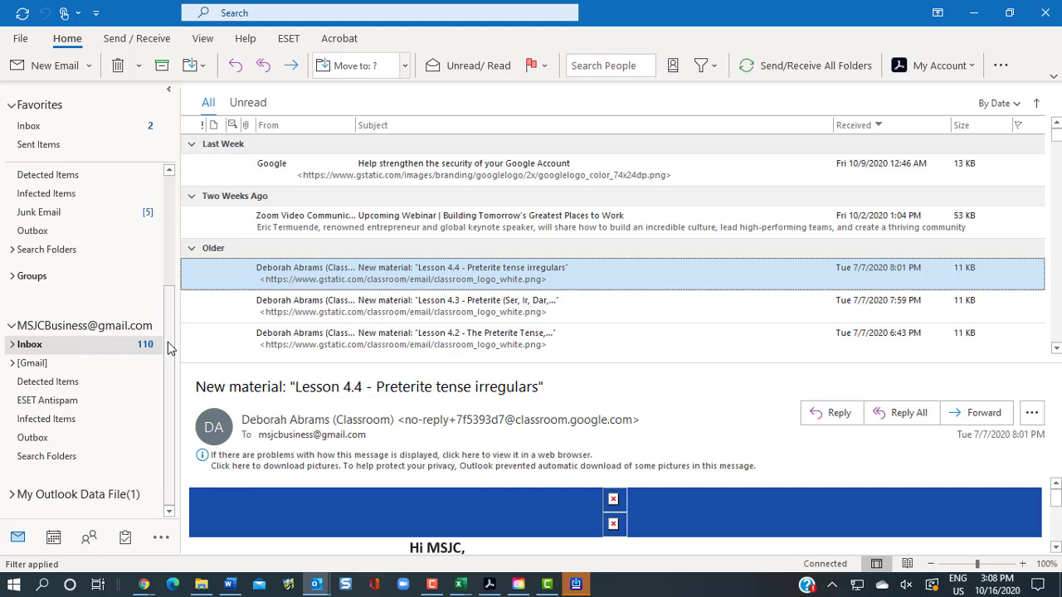
left_click(12, 345)
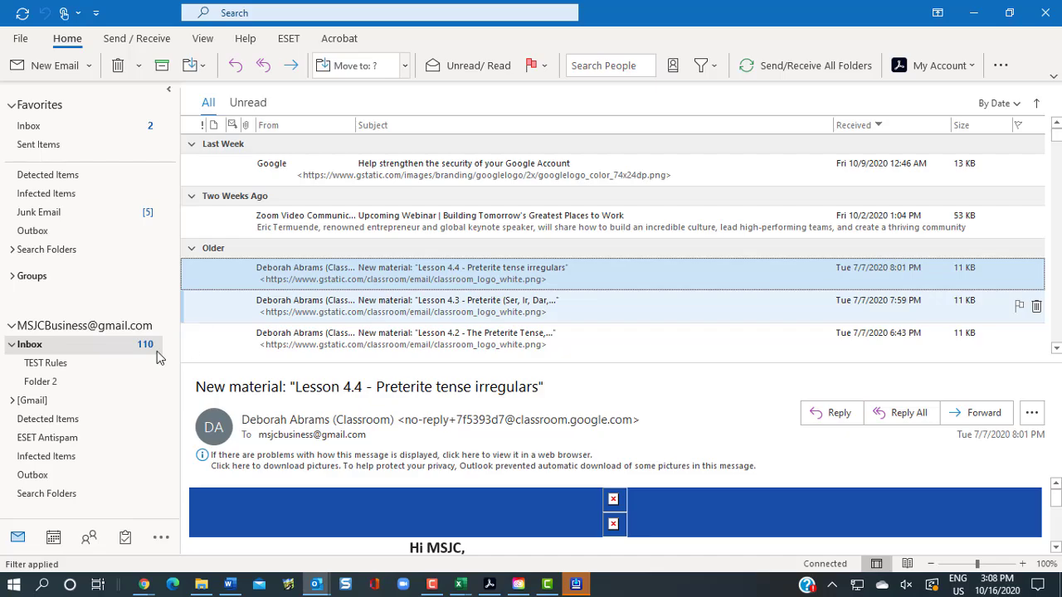
Start another new rule using the 'Move messages with specific words in the subject' template
left_click(20, 39)
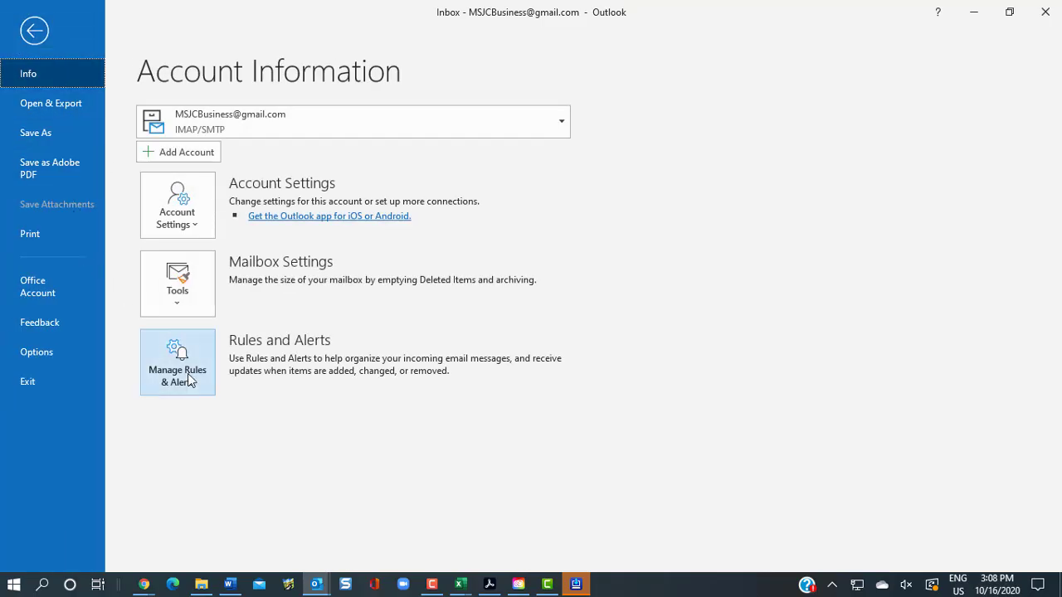
left_click(193, 386)
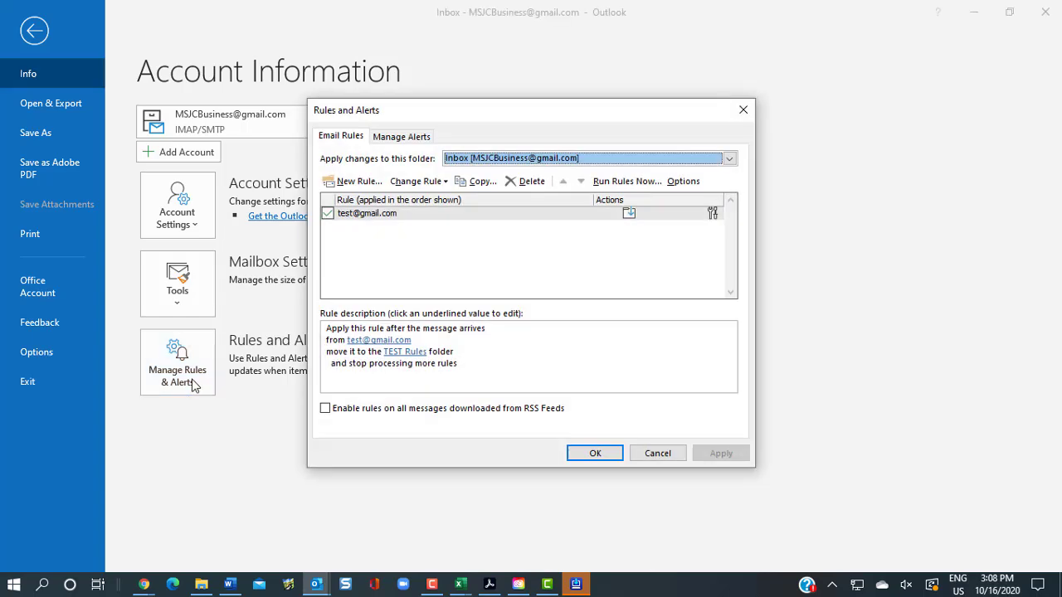
left_click(348, 181)
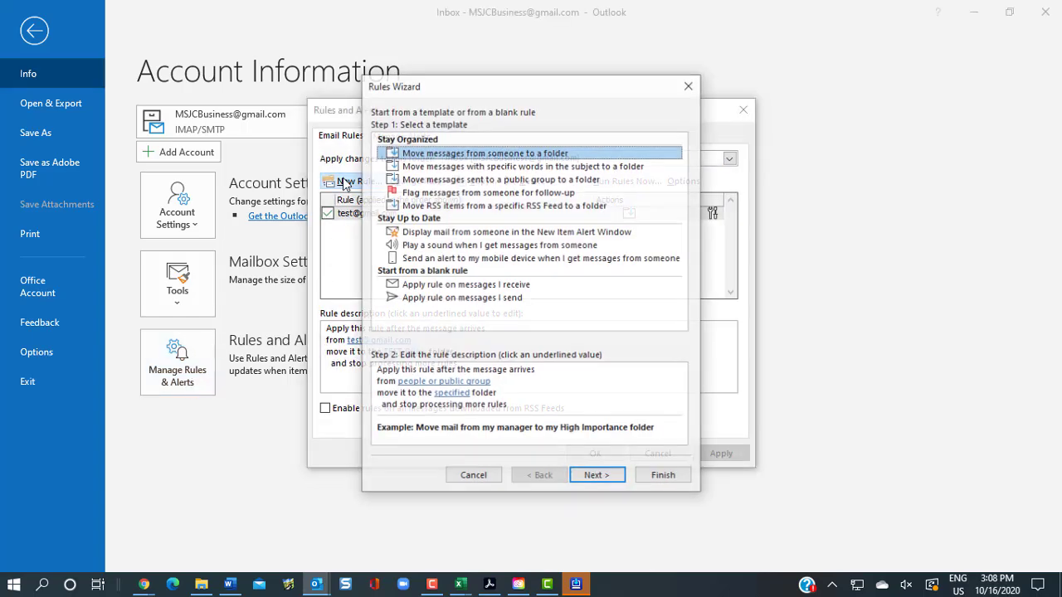
left_click(465, 169)
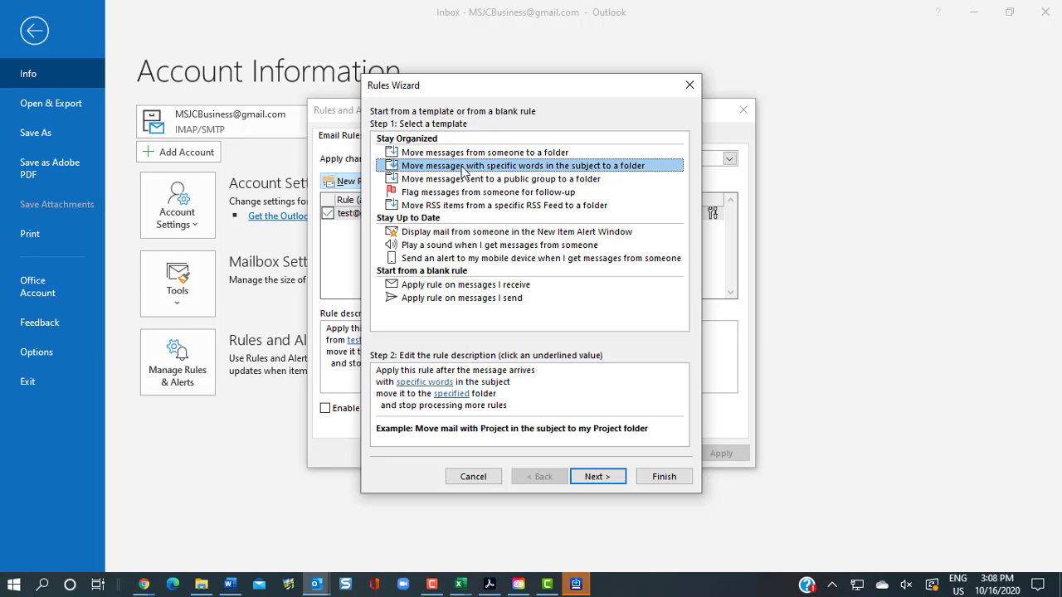
Set the subject words to 'TEST Rules' and 'Hello'
left_click(405, 383)
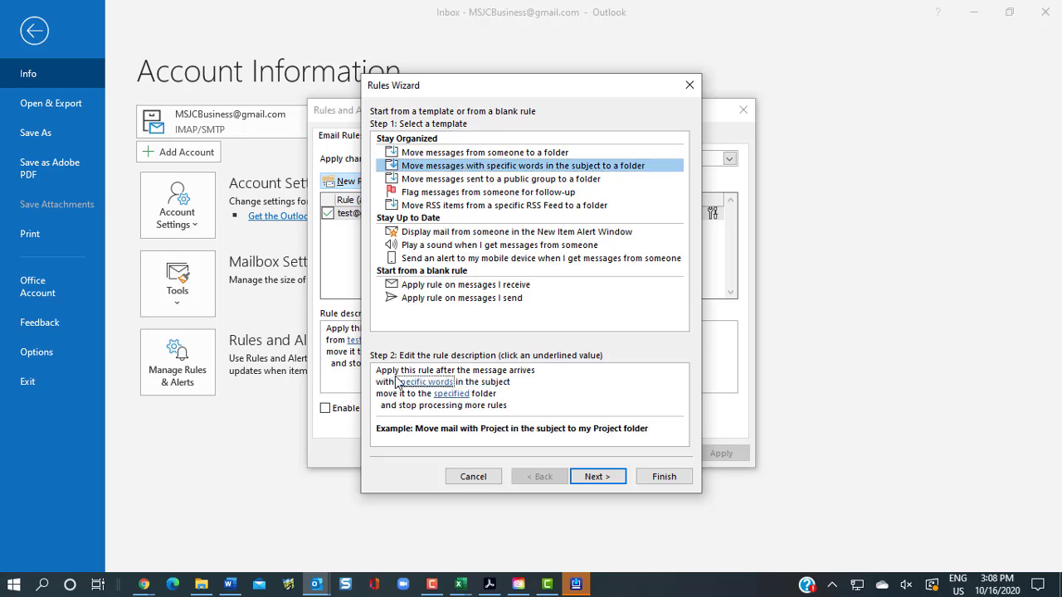
left_click(439, 384)
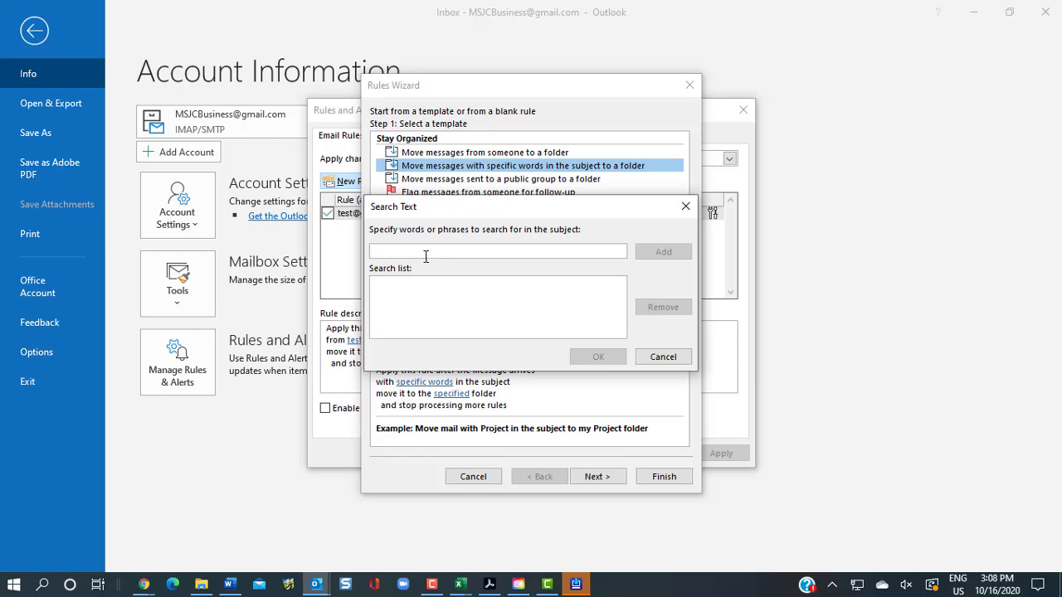
type("TEST Rules")
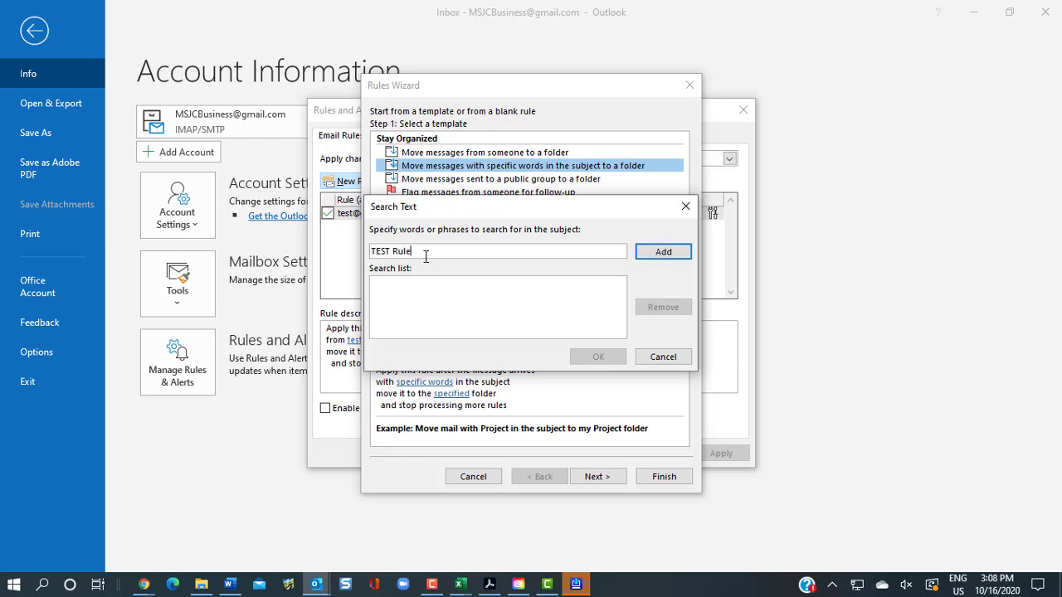
left_click(665, 254)
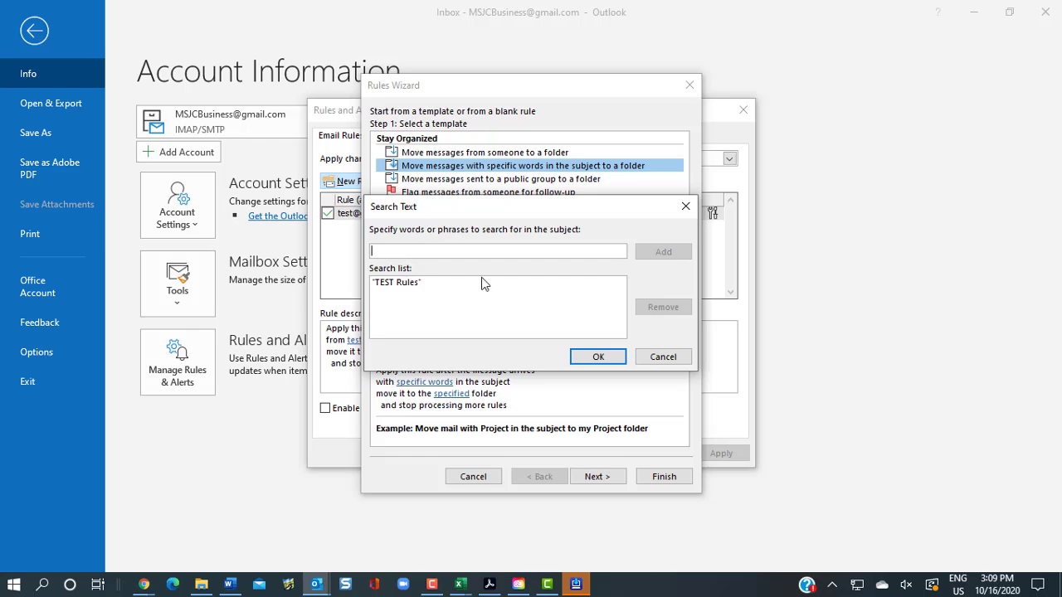
type("Hello")
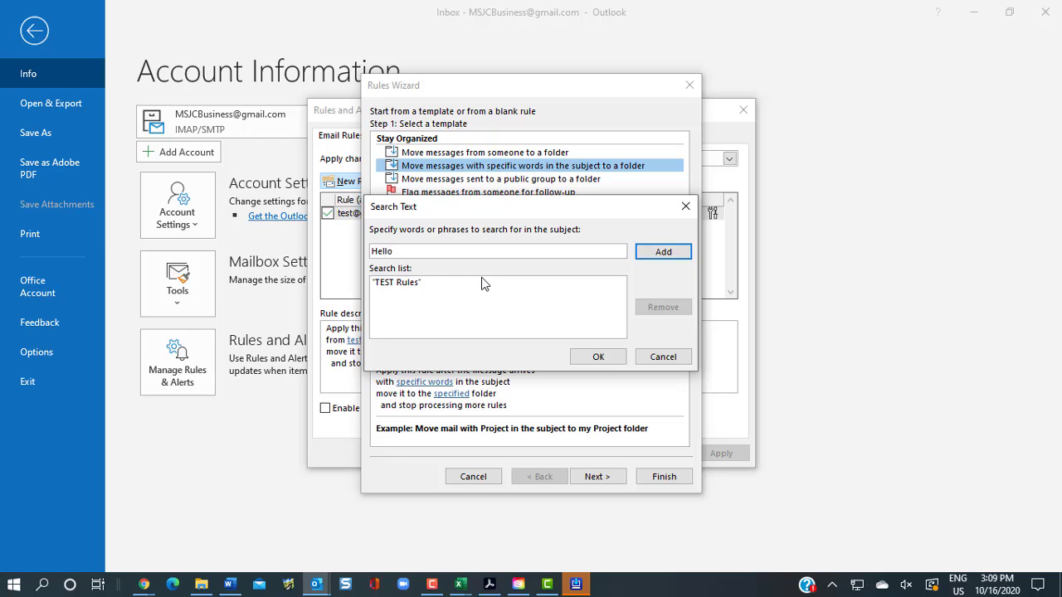
left_click(669, 252)
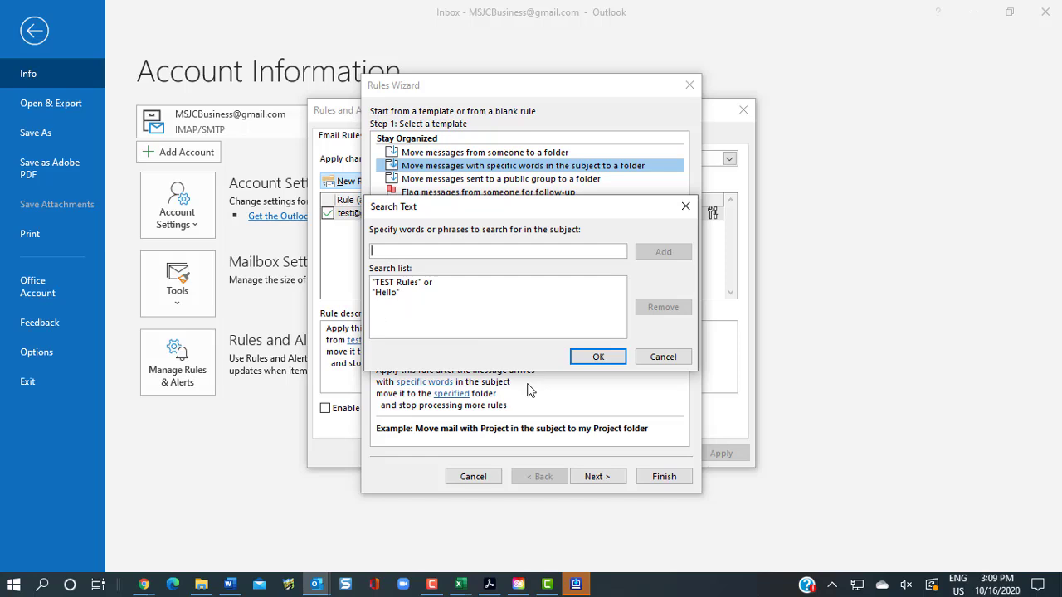
left_click(606, 357)
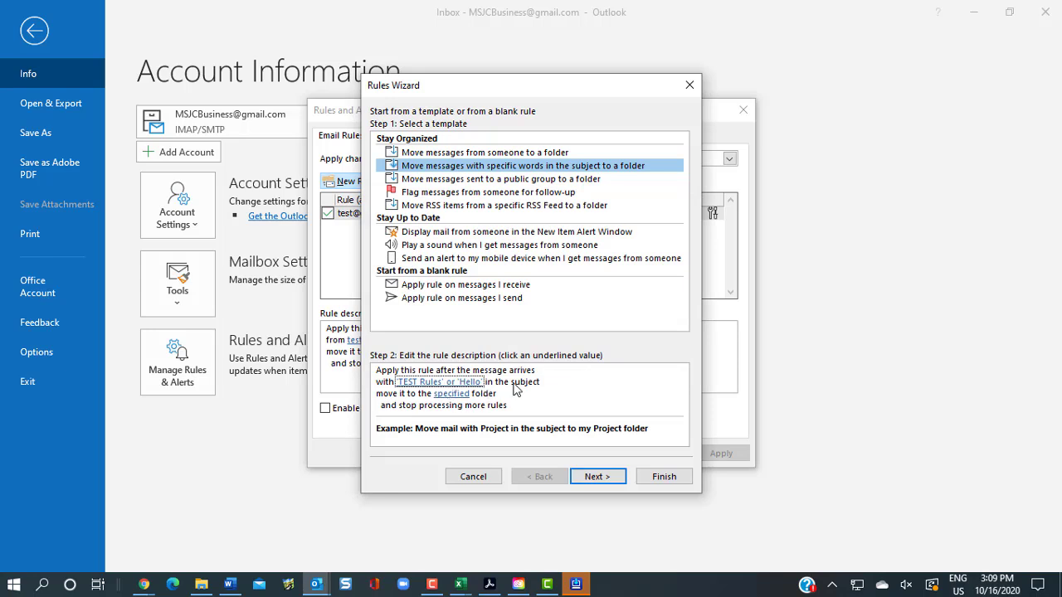
Send matching messages to Folder 2 and advance to the conditions step
left_click(451, 393)
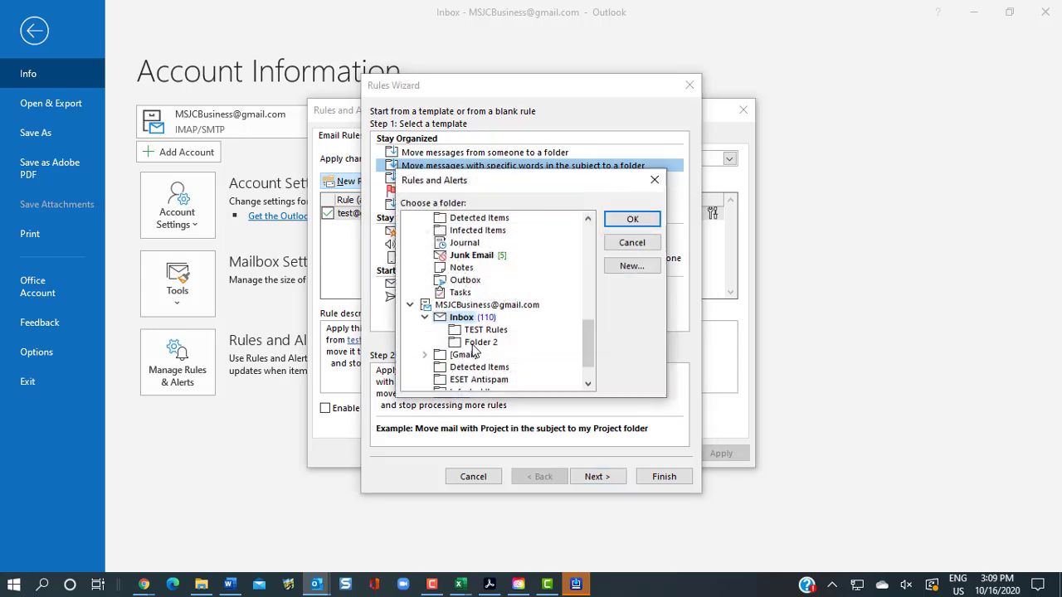
left_click(474, 343)
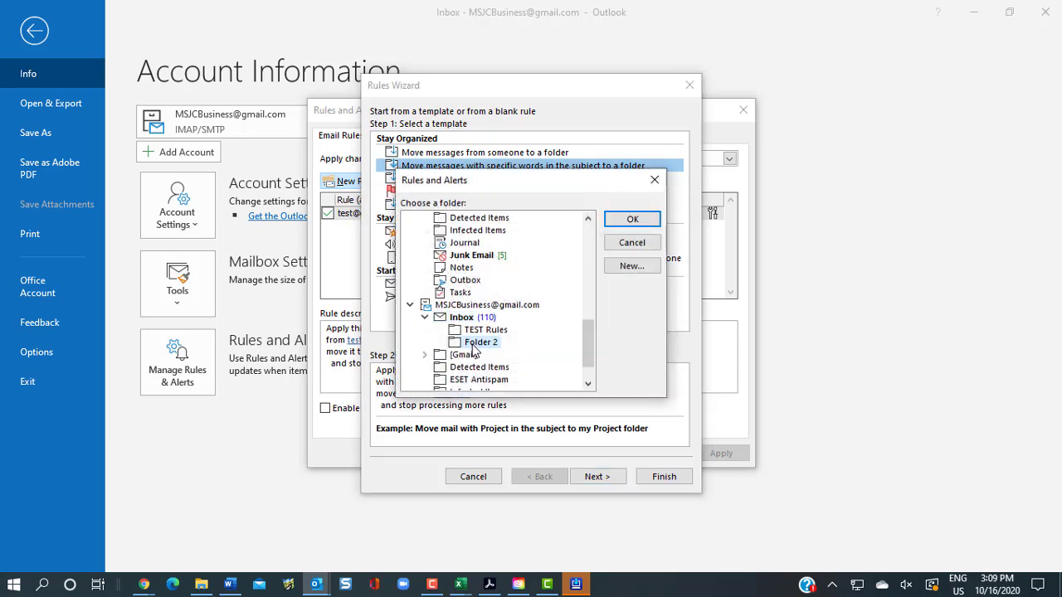
left_click(632, 220)
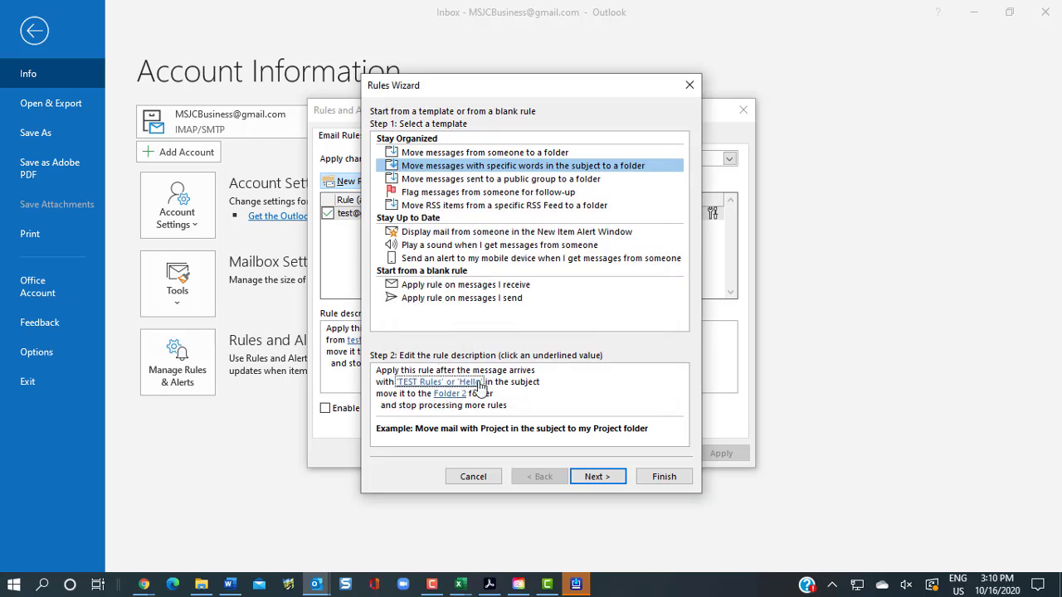
left_click(597, 480)
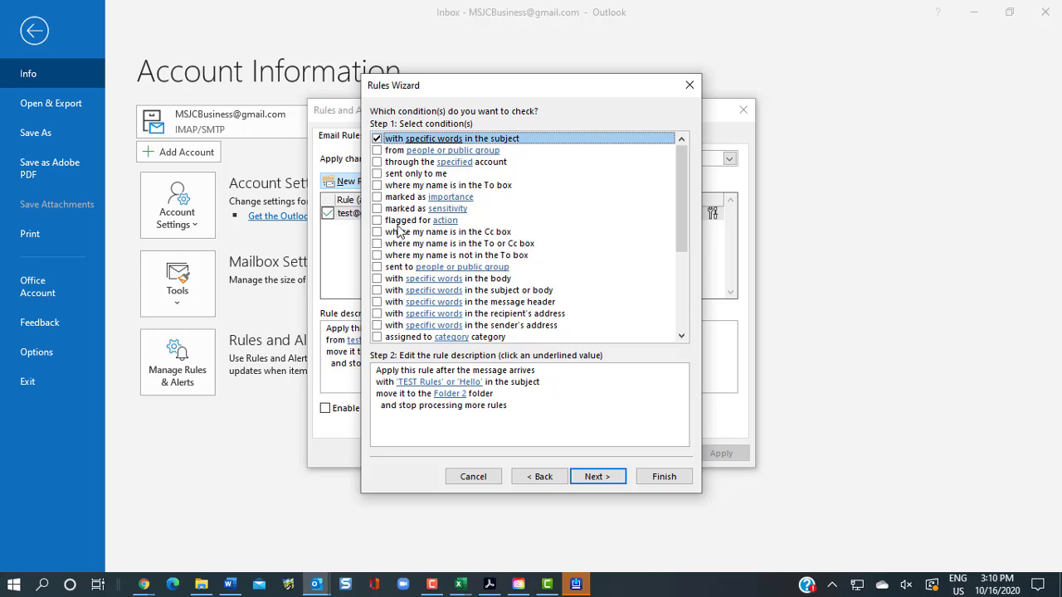
Finish the subject-word rule and confirm it with OK in Rules and Alerts
left_click(444, 397)
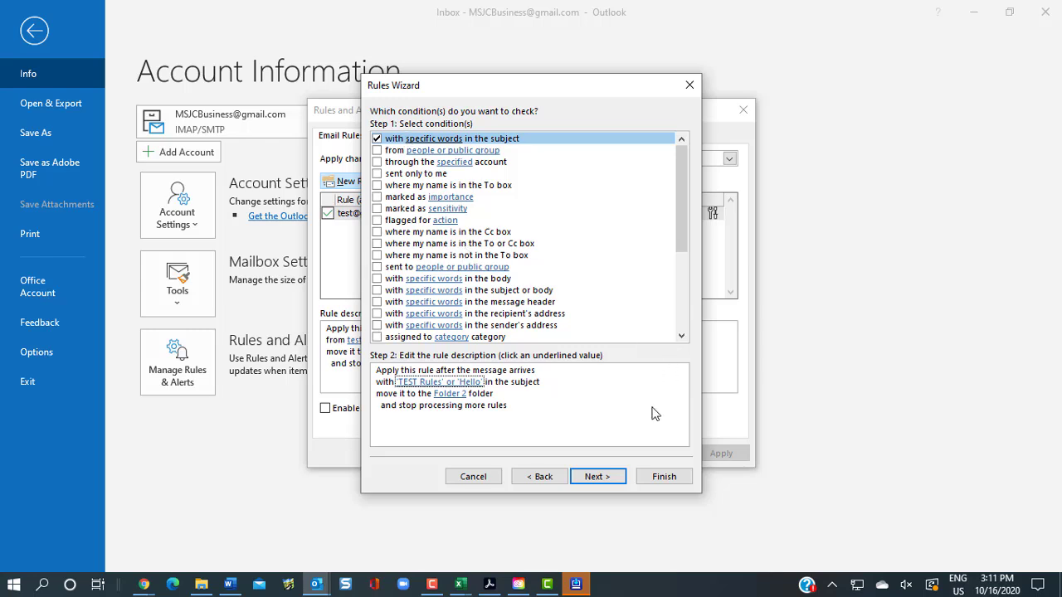
left_click(665, 477)
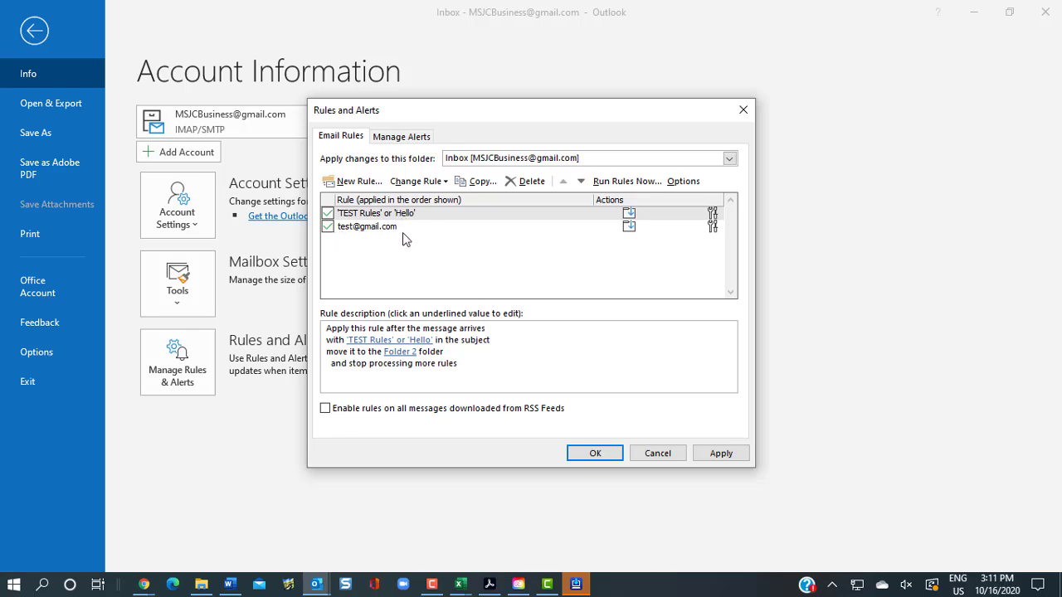
left_click(606, 458)
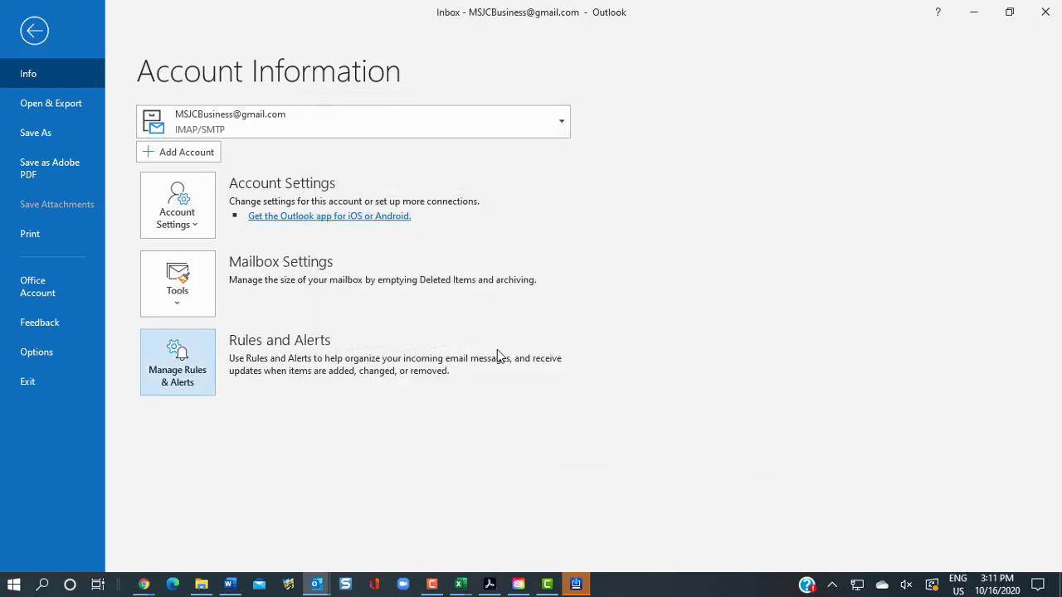
Start another new blank rule for messages I receive and continue to its conditions
left_click(168, 376)
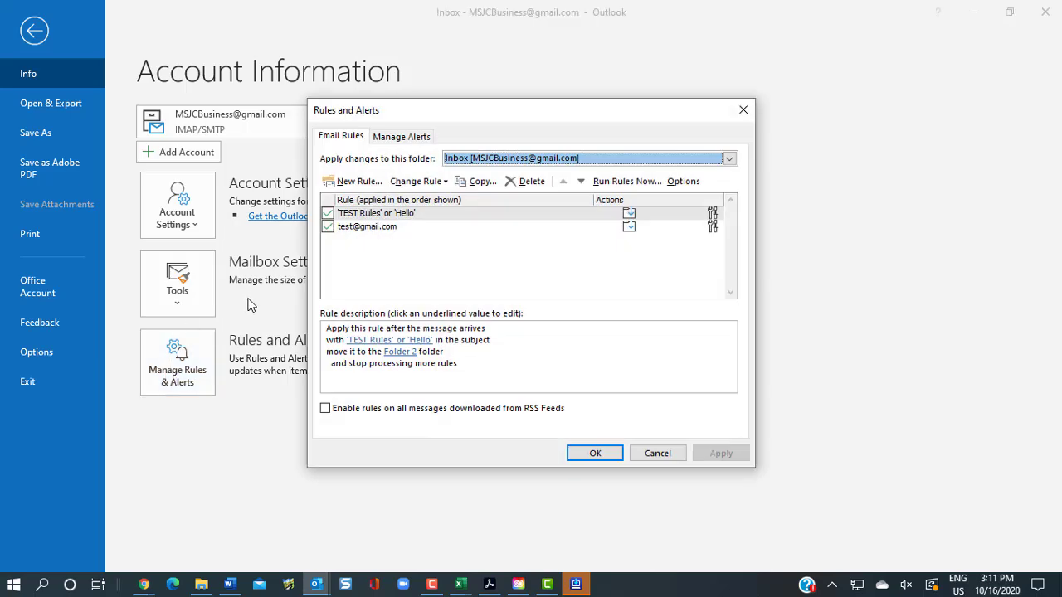
left_click(351, 183)
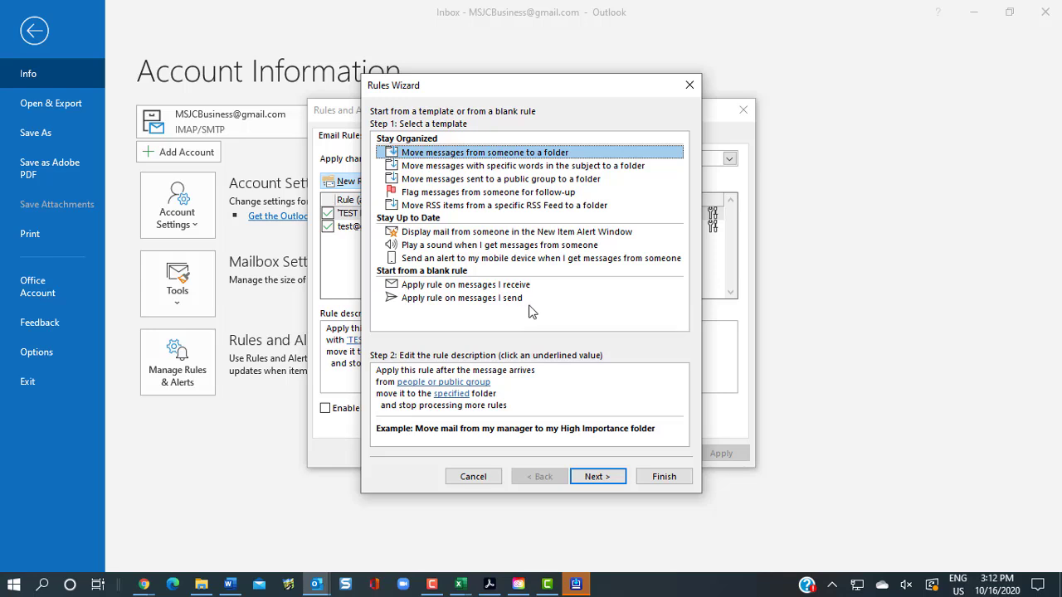
left_click(448, 285)
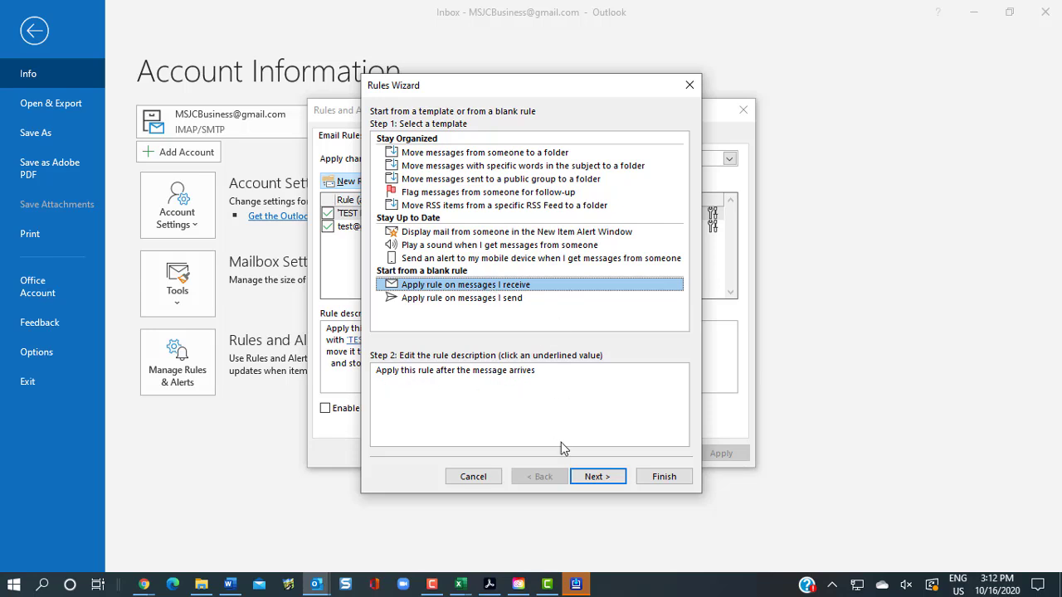
left_click(599, 477)
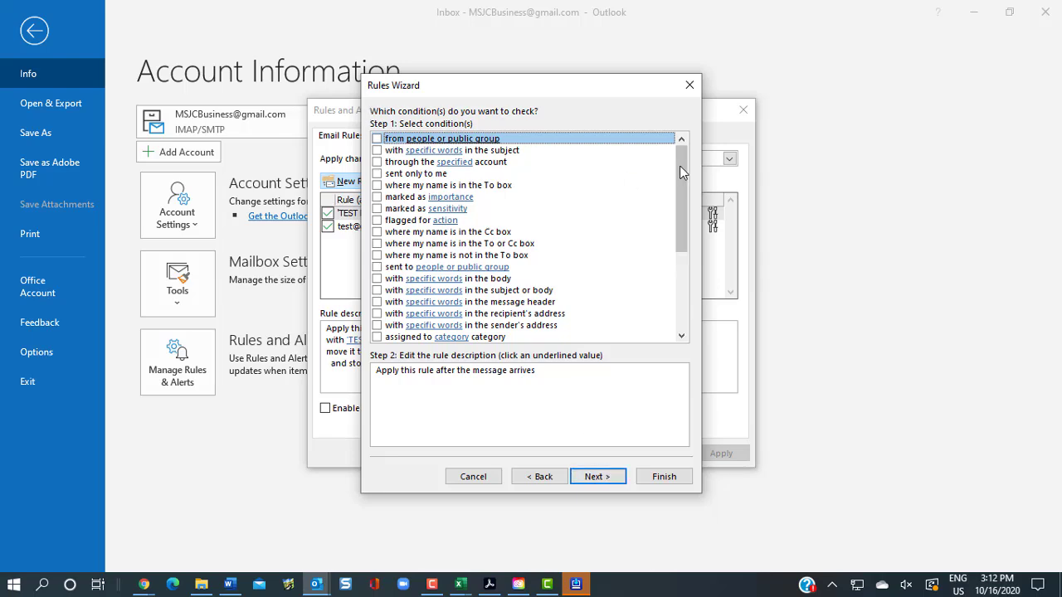
Add the 'from people or public group' and 'with specific words in the subject' conditions, then choose the sender
mouse_move(683, 176)
left_mouse_down()
mouse_move(689, 269)
mouse_move(683, 156)
left_mouse_up()
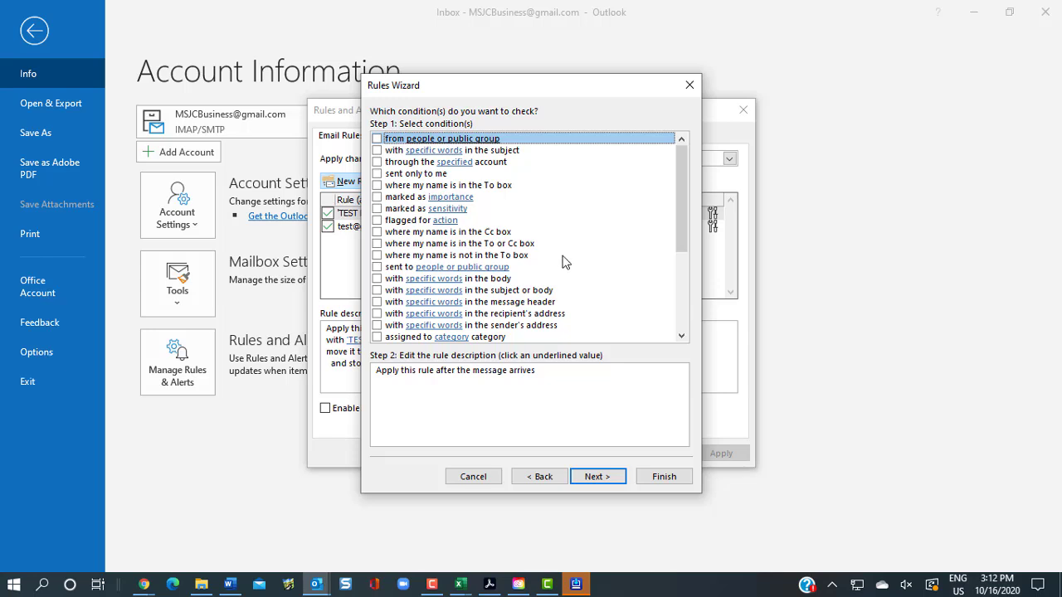
left_click(377, 151)
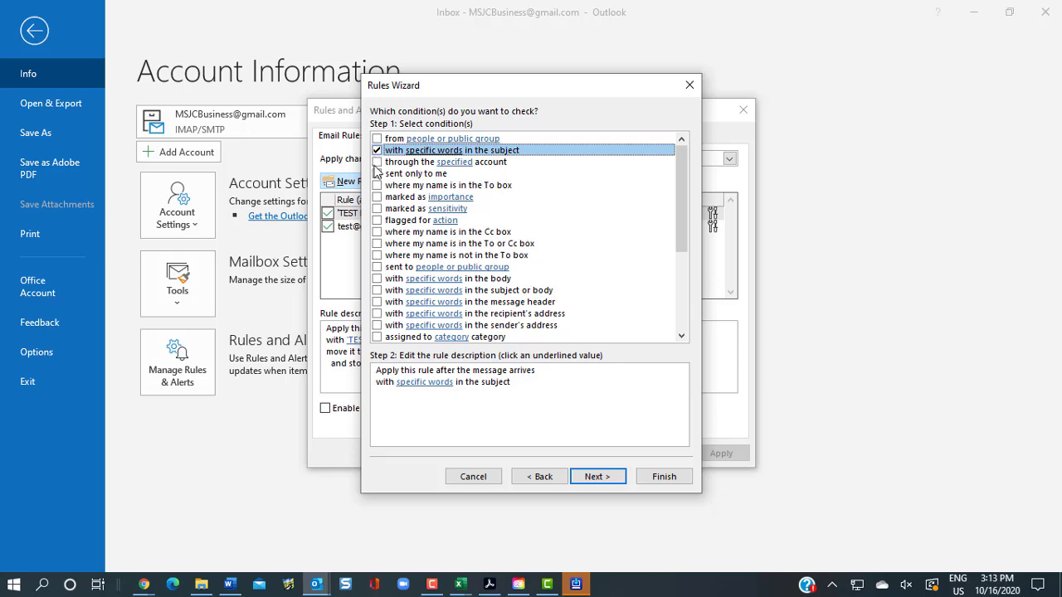
left_click(378, 140)
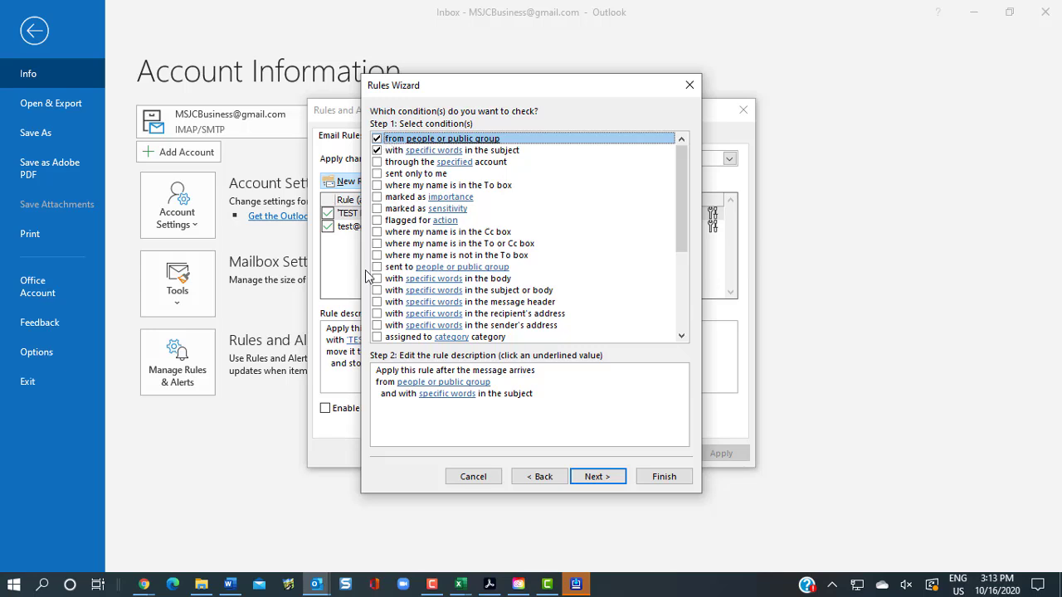
left_click(444, 384)
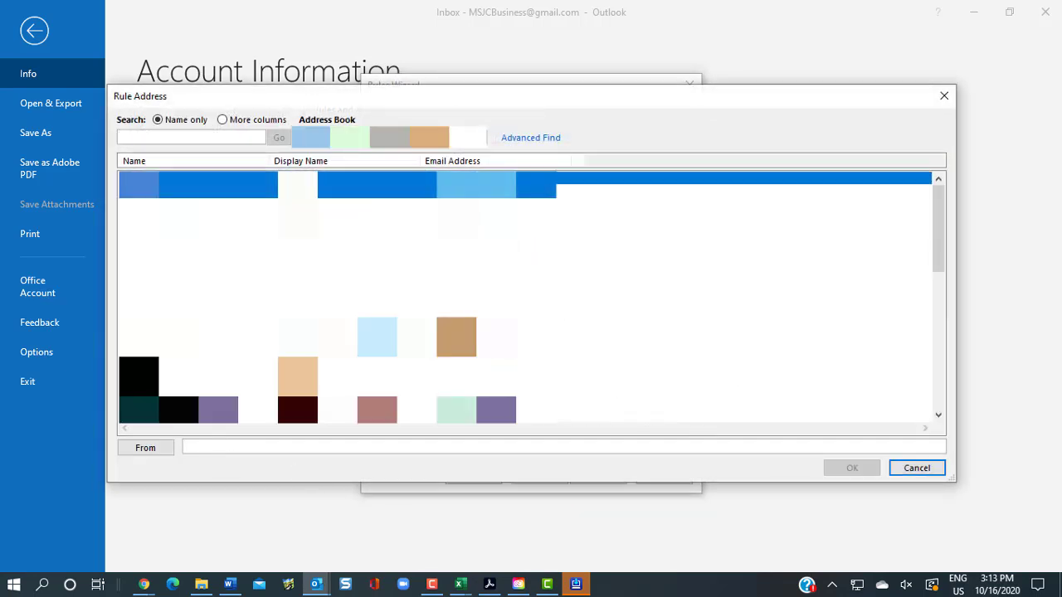
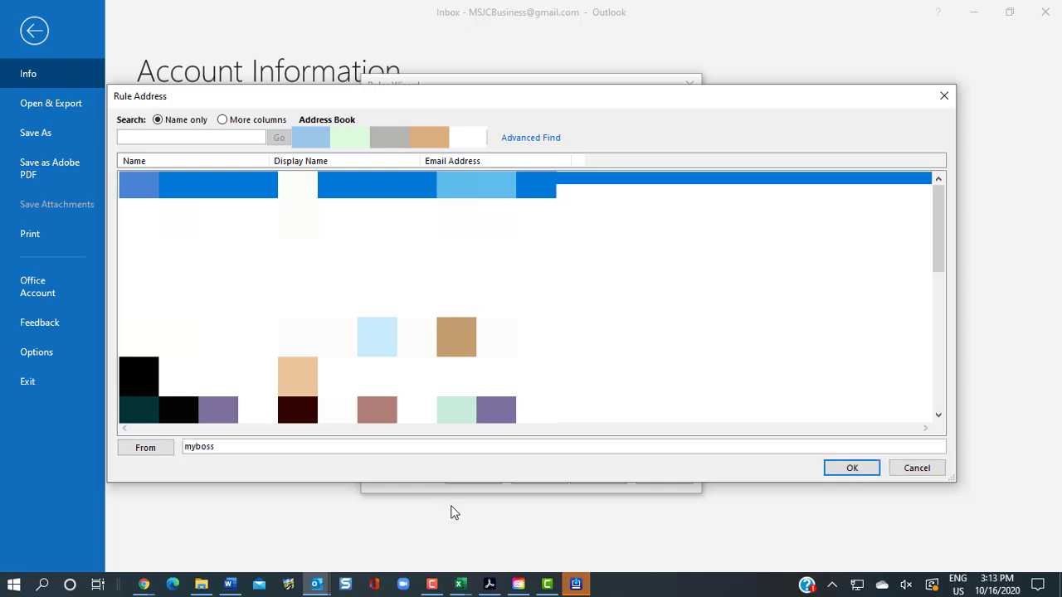
Set the rule's sender condition to the boss's e-mail address
left_click(845, 470)
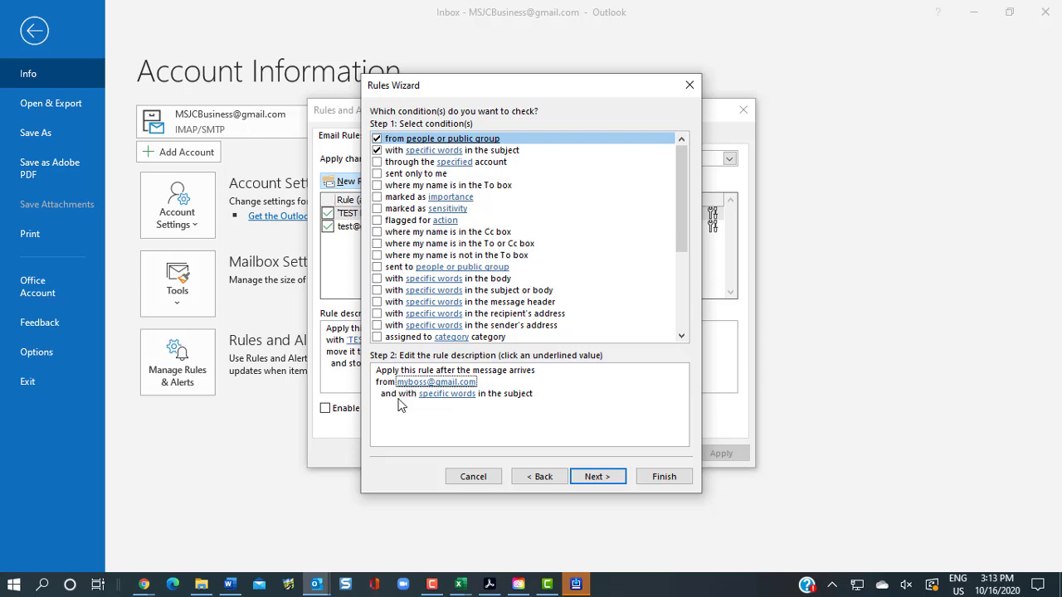
Add 'URGENT' and 'urgent' as the subject words the rule matches
left_click(453, 396)
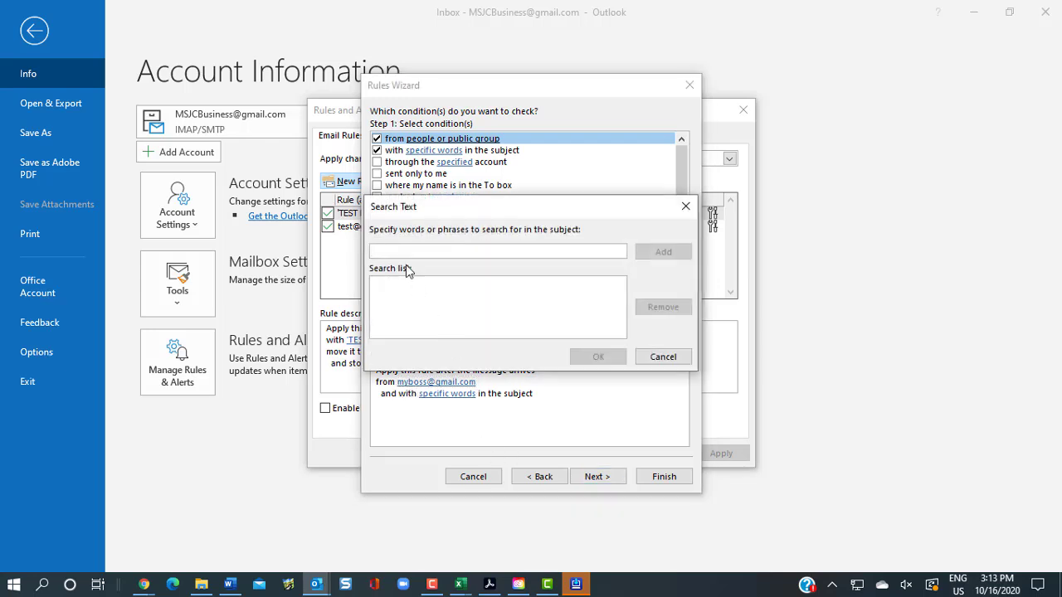
type("URGENT")
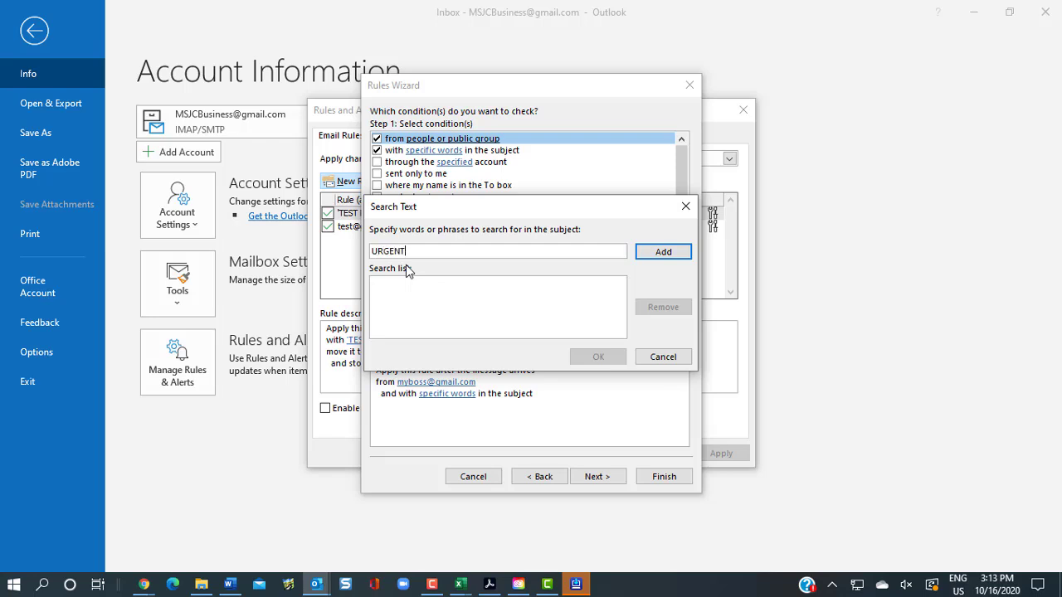
left_click(646, 251)
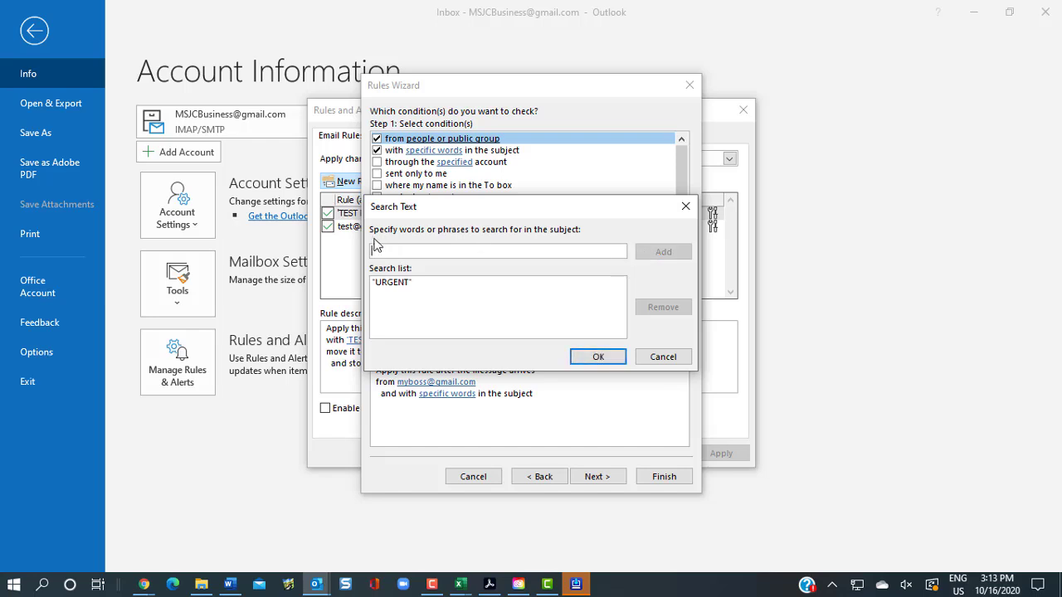
type("urgent")
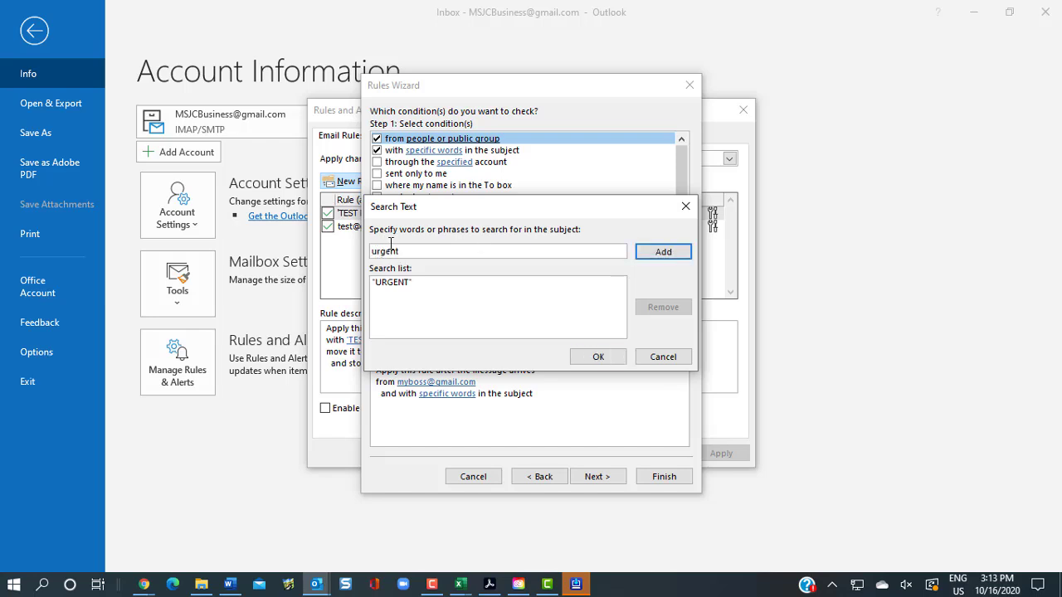
left_click(664, 251)
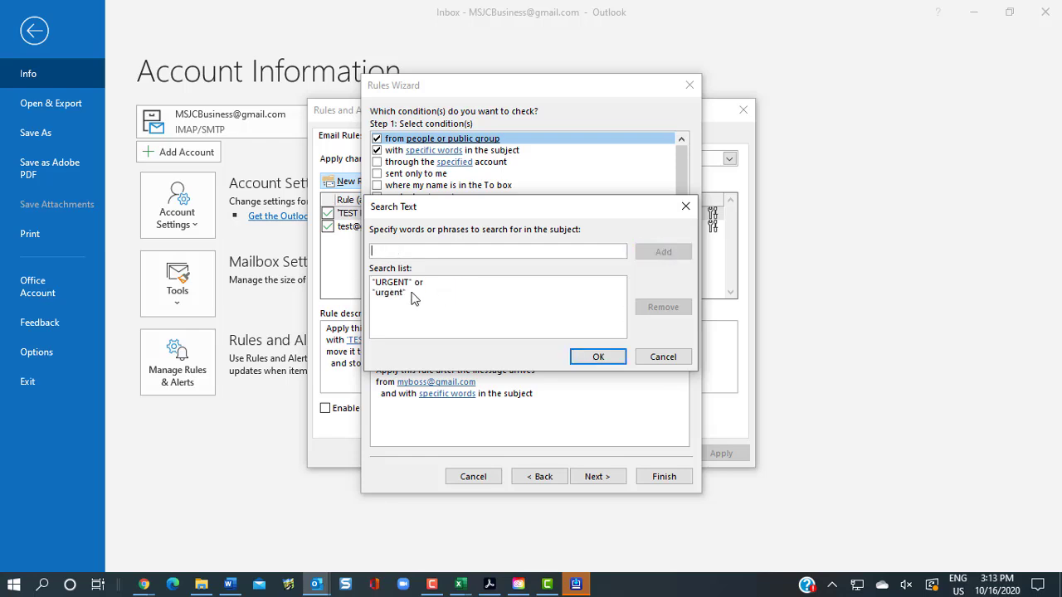
left_click(599, 358)
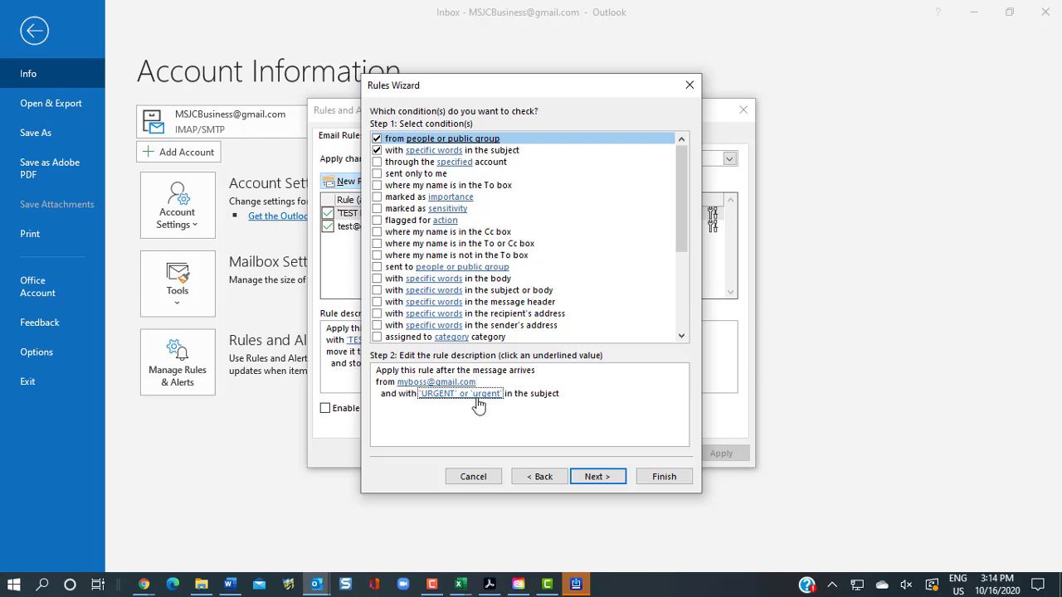
Add the 'move it to the specified folder' action and bring up the folder chooser
left_click(597, 476)
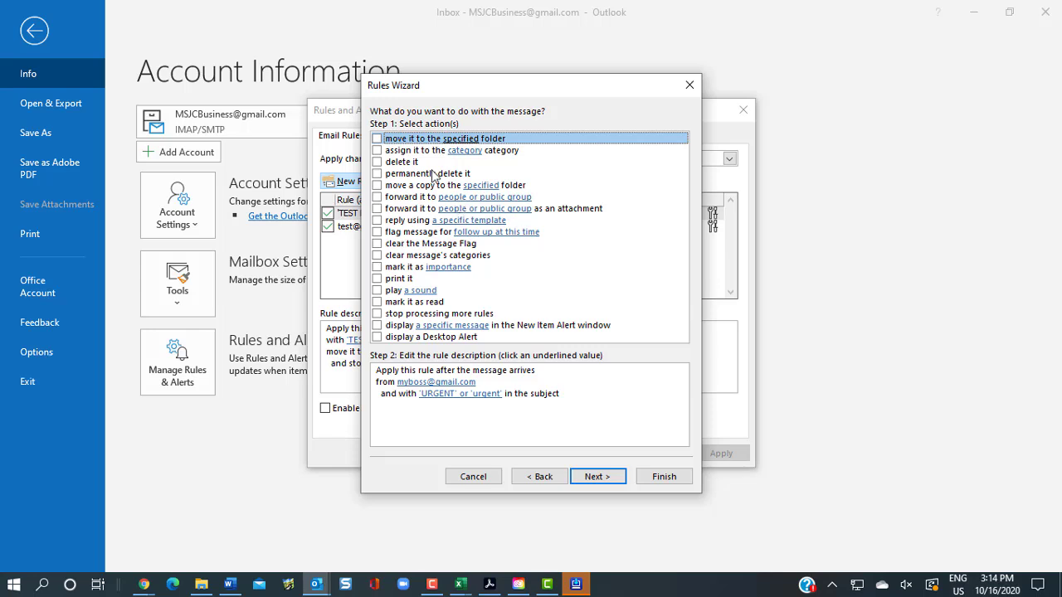
left_click(376, 139)
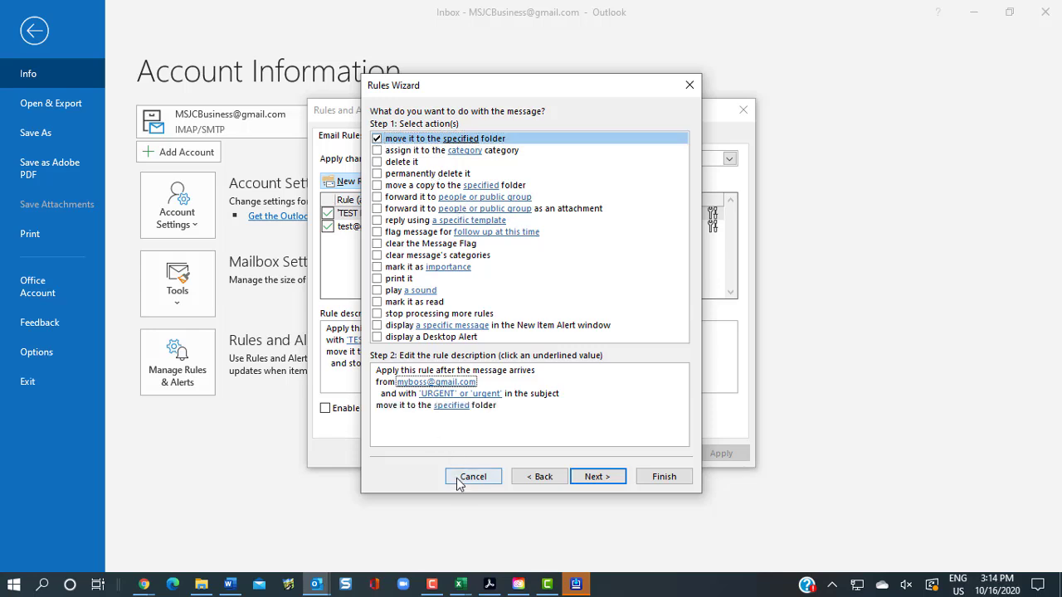
left_click(452, 406)
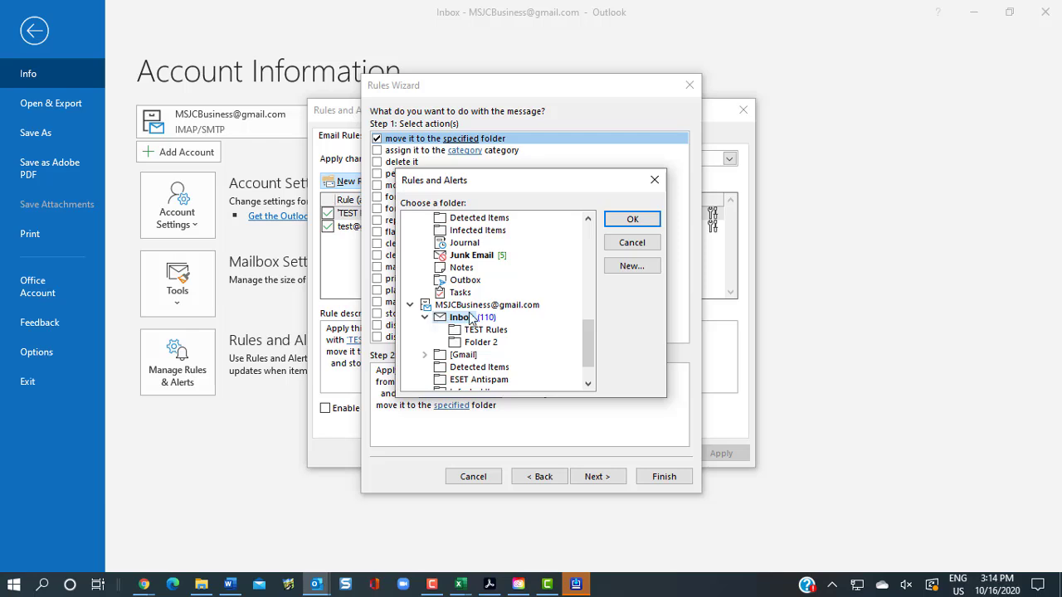
Create an 'Urgent Boss Messages' folder under Inbox and make it the rule's destination
left_click(649, 272)
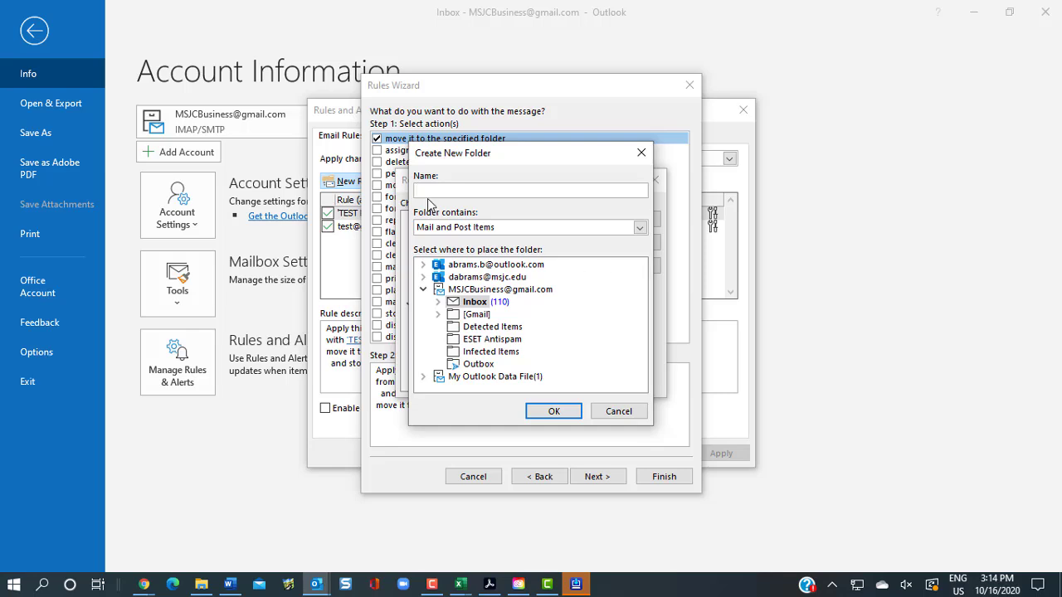
type("URg")
type("ge")
type("nt Boss Messages")
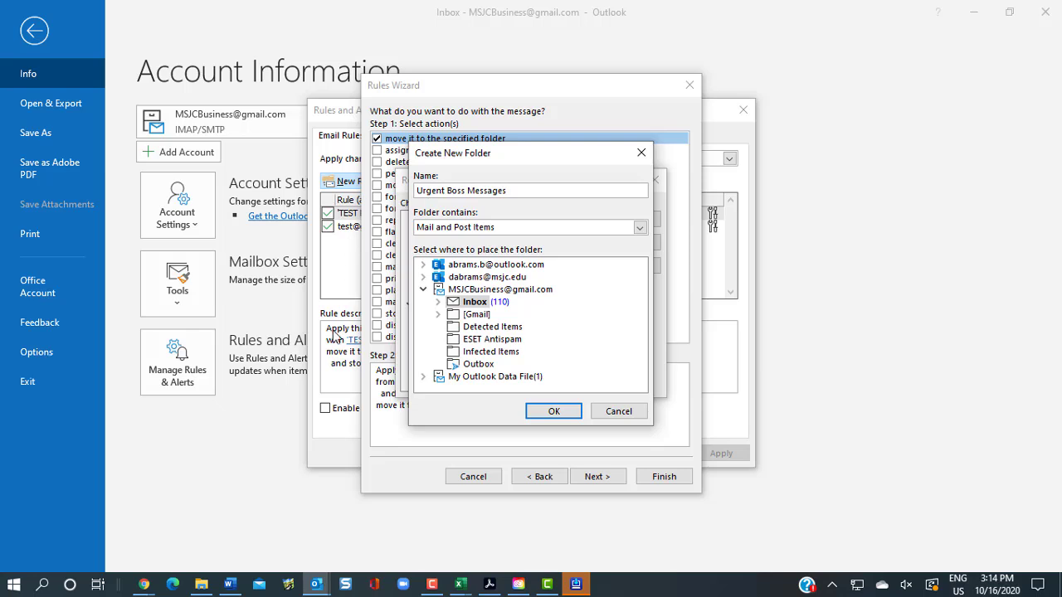
left_click(555, 417)
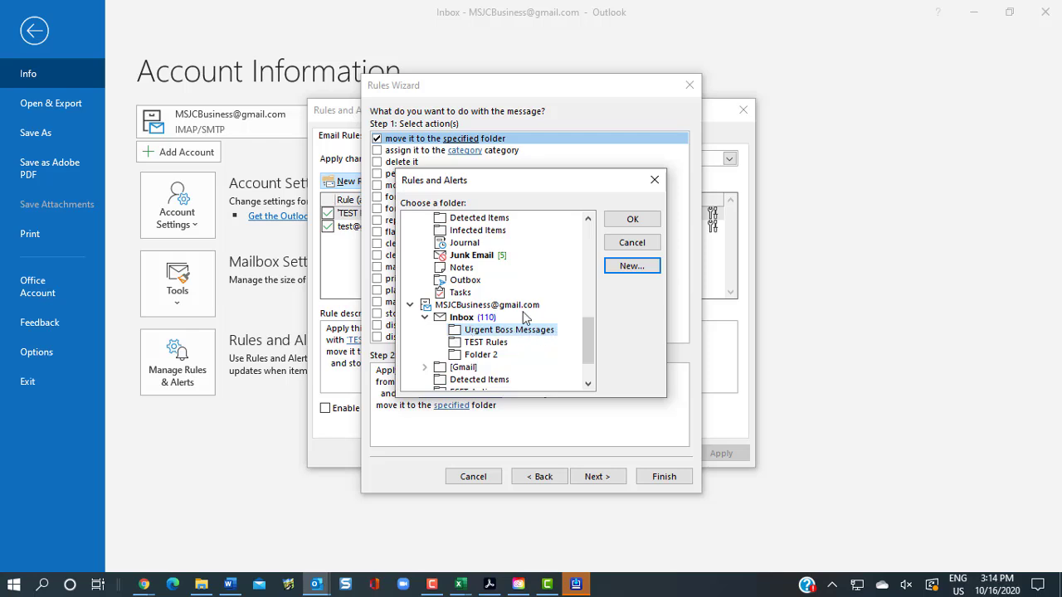
left_click(636, 220)
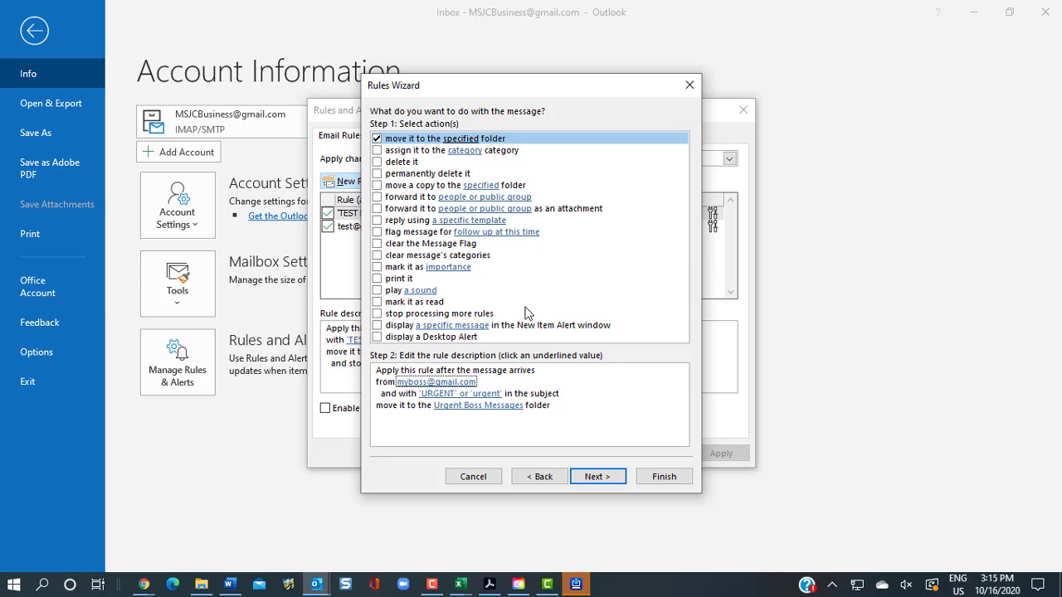
Also display a Desktop Alert for matching mail, then continue to the exceptions step
left_click(377, 337)
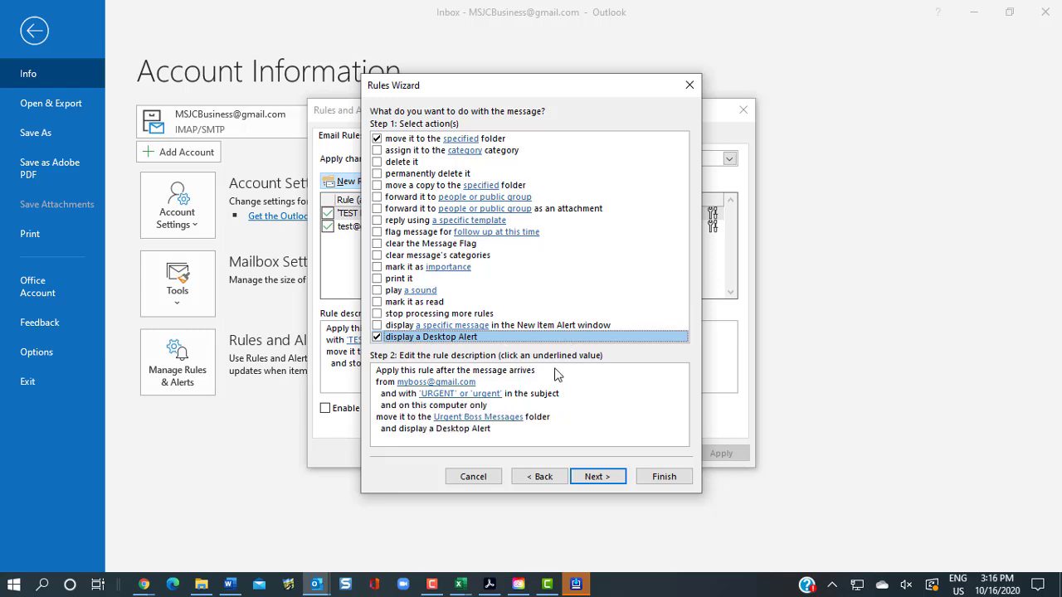
left_click(375, 381)
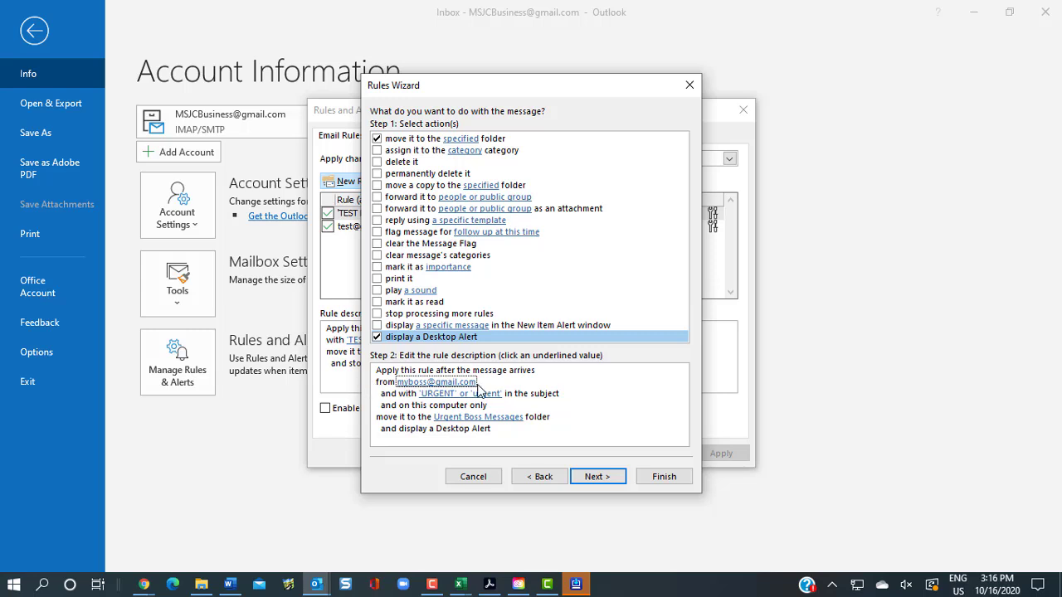
key("Tab")
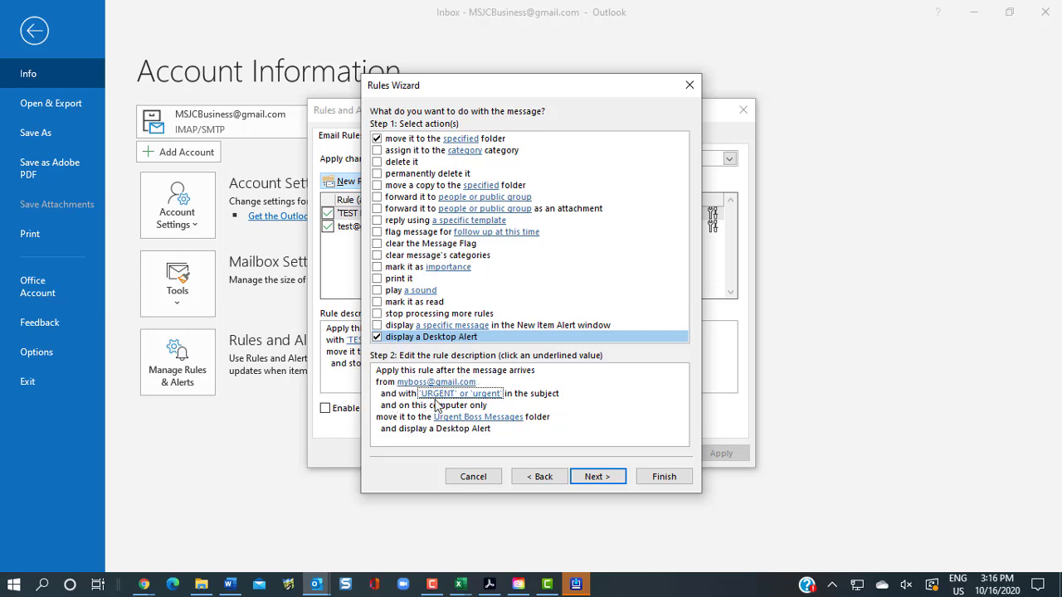
key("Tab")
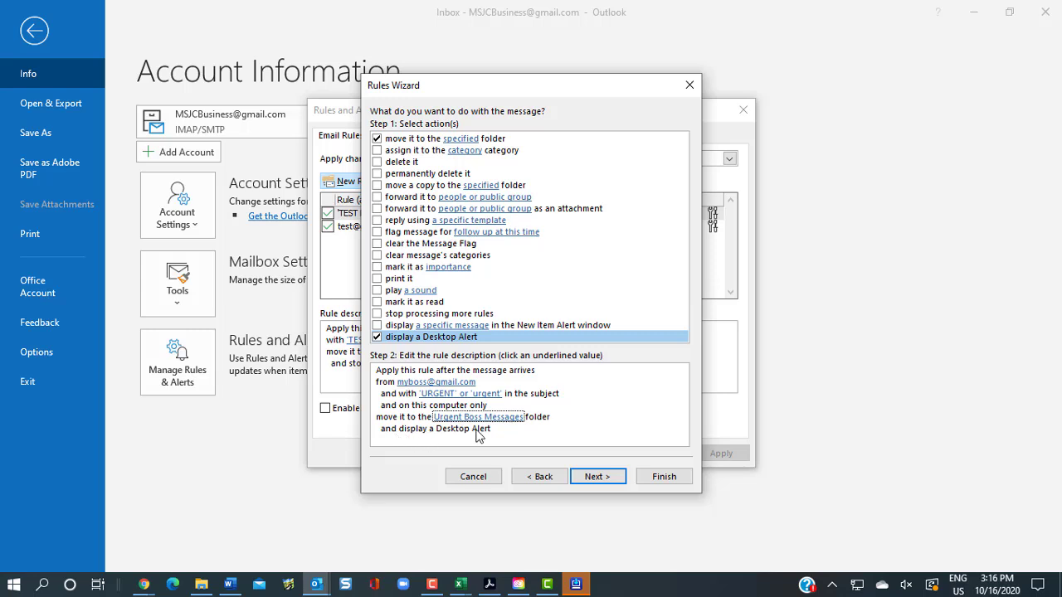
left_click(609, 483)
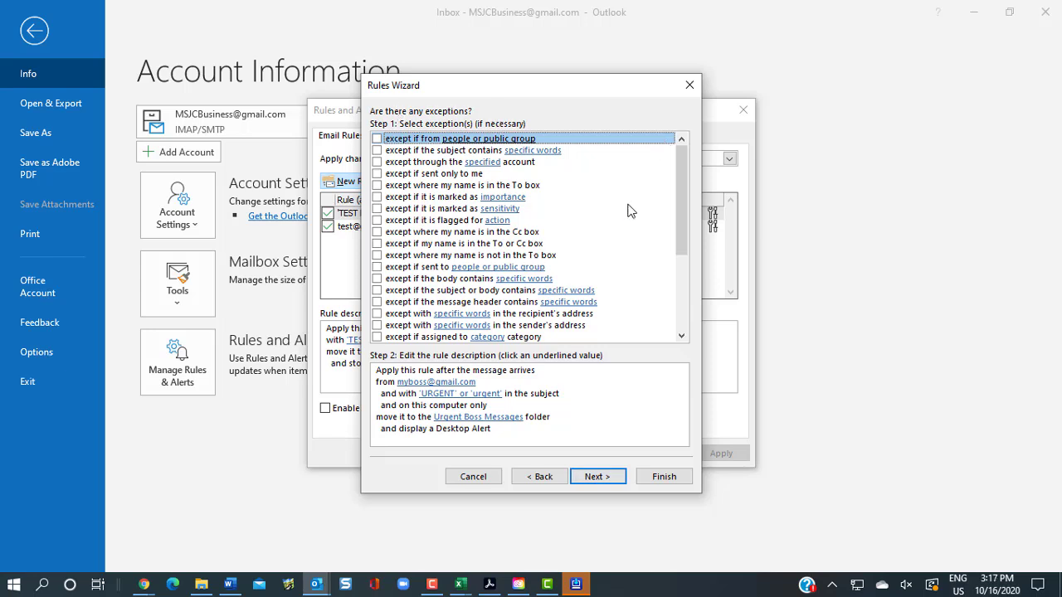
Add the exception 'except where my name is in the Cc box' and continue to the finish step
left_click(372, 388)
key("Tab")
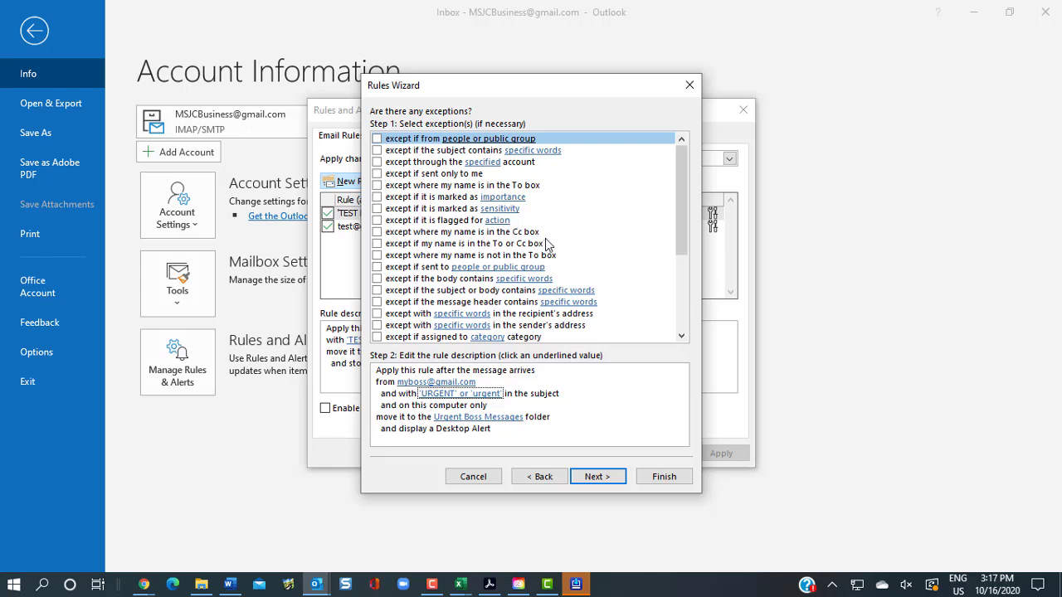
left_click(377, 233)
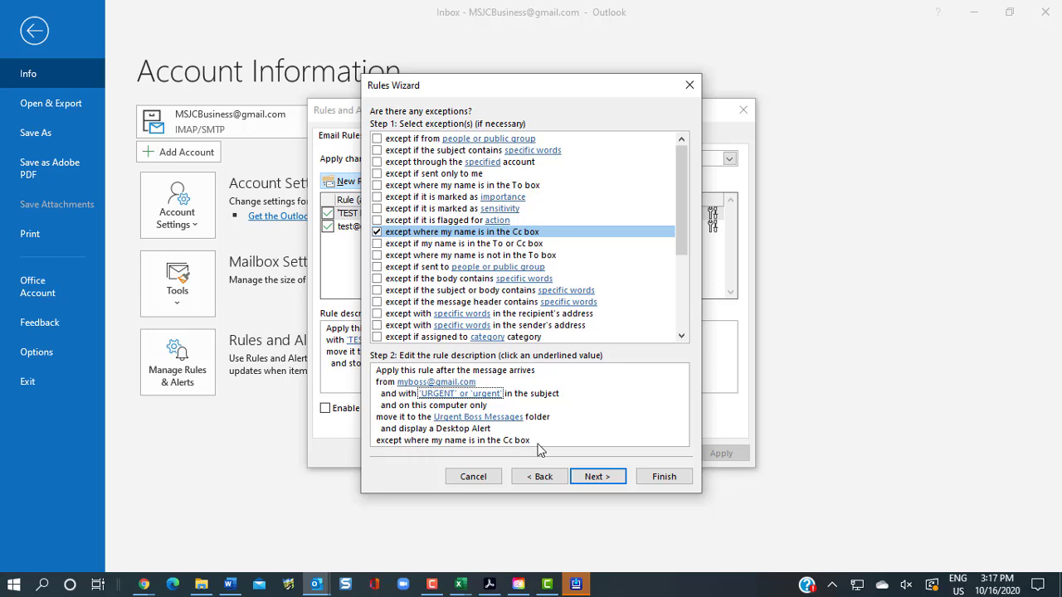
left_click(594, 479)
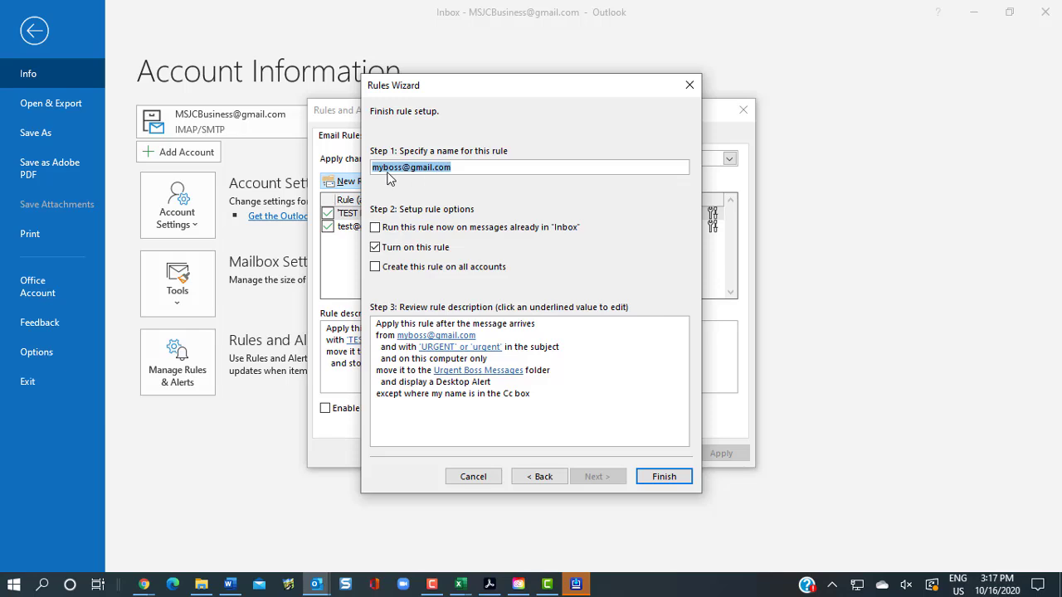
Name the rule 'Boss's Urgent Emails', run it on existing Inbox mail, and finish
left_click(475, 166)
double_click(474, 166)
type("Boss's")
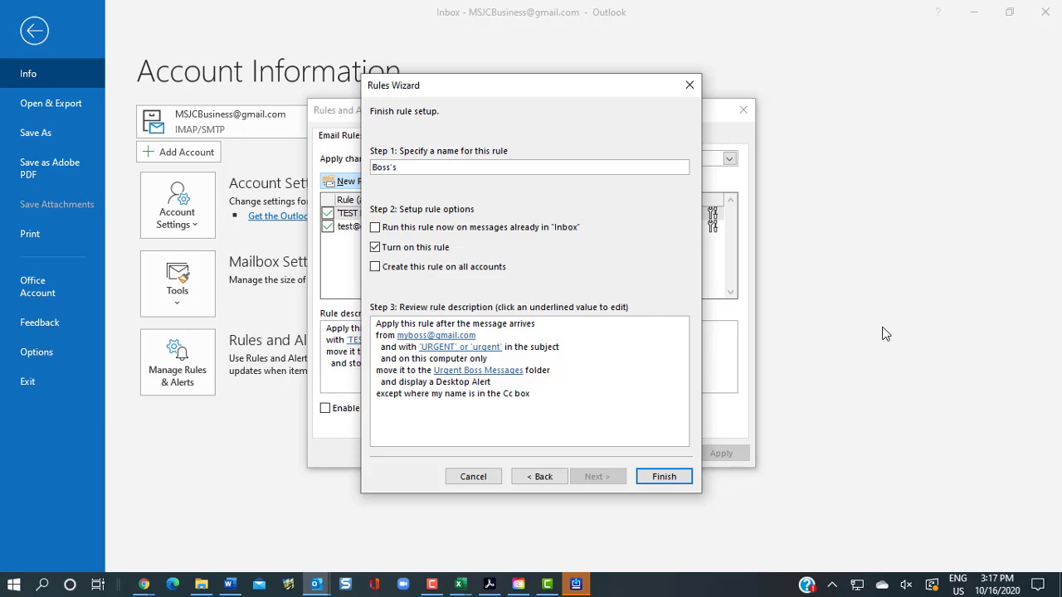
type(" Urgent Emails")
left_click(378, 229)
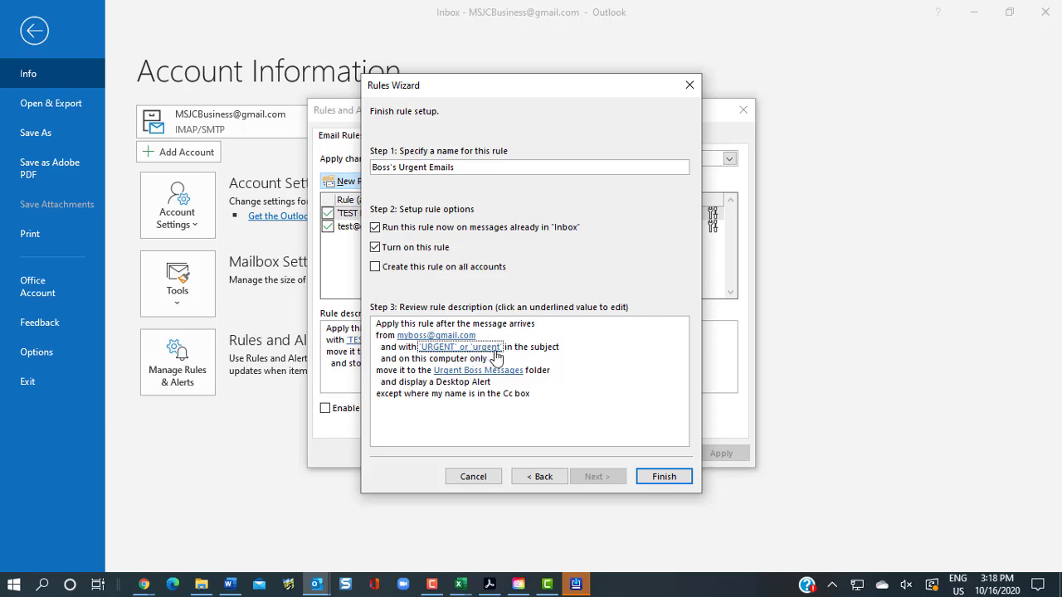
left_click(665, 479)
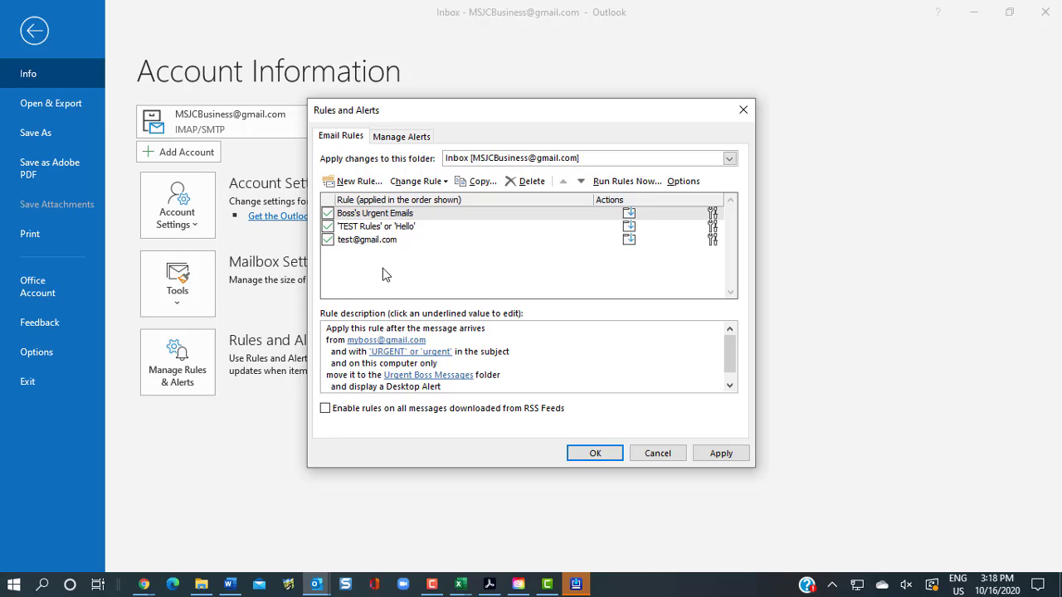
Review the 'TEST Rules' or 'Hello' rule and close Rules and Alerts
left_click(404, 226)
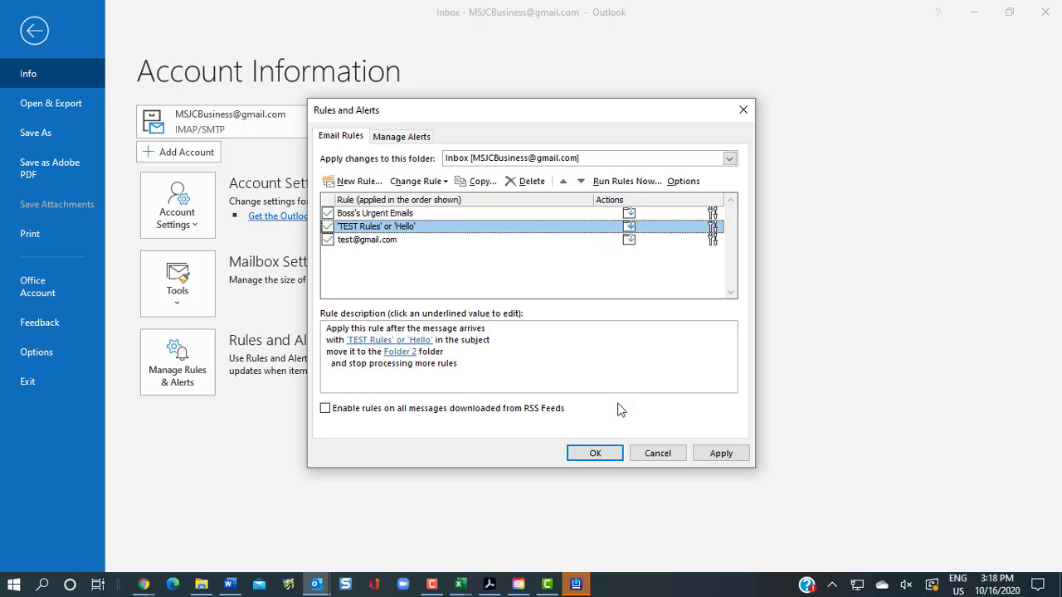
left_click(377, 378)
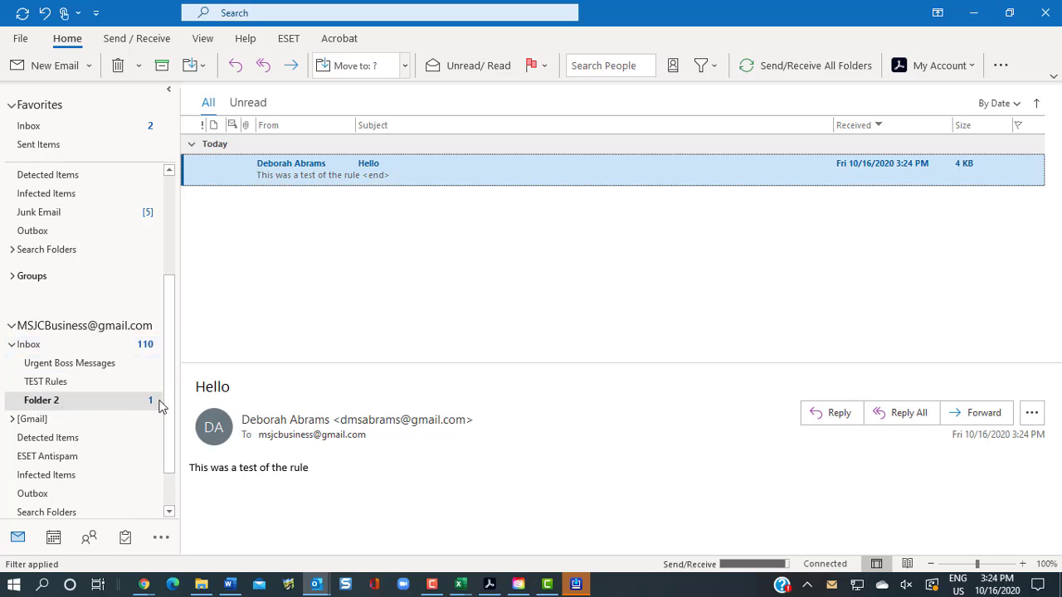
left_click(119, 400)
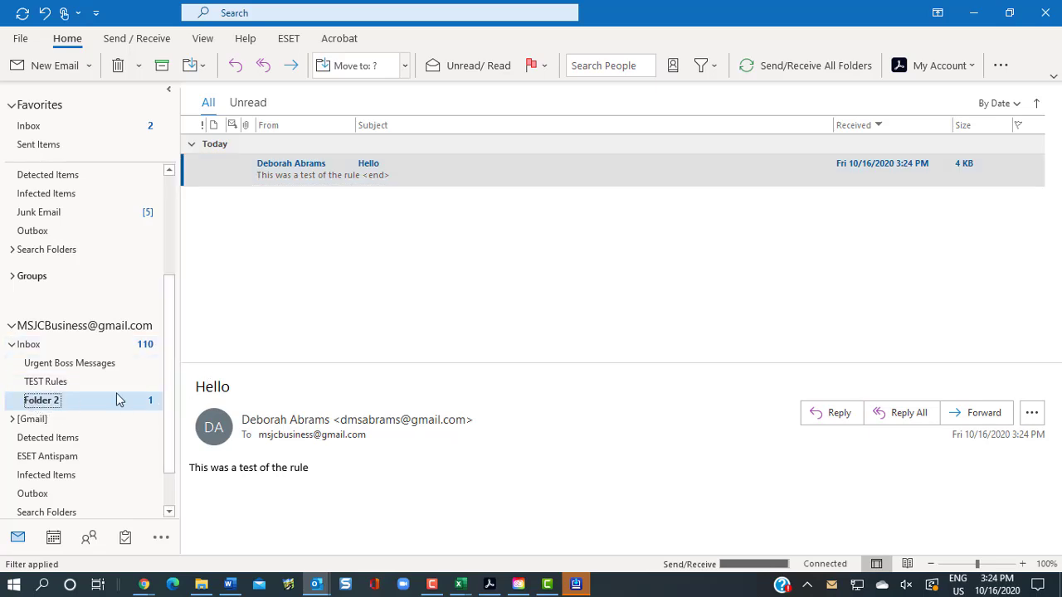
left_click(408, 170)
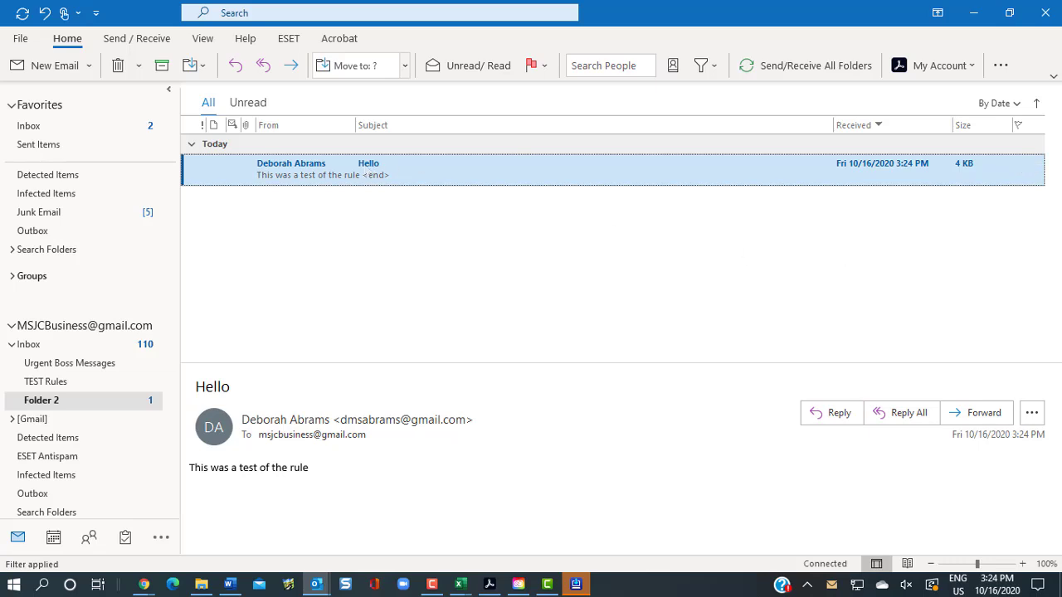
left_click(143, 584)
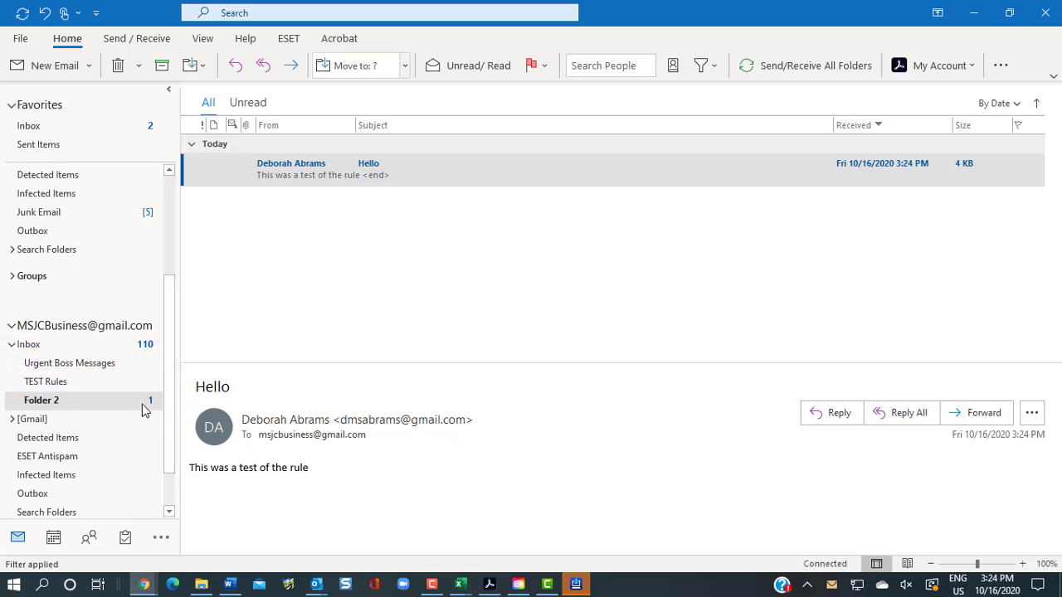
Run Send/Receive to fetch the newly sent test emails
left_click(771, 72)
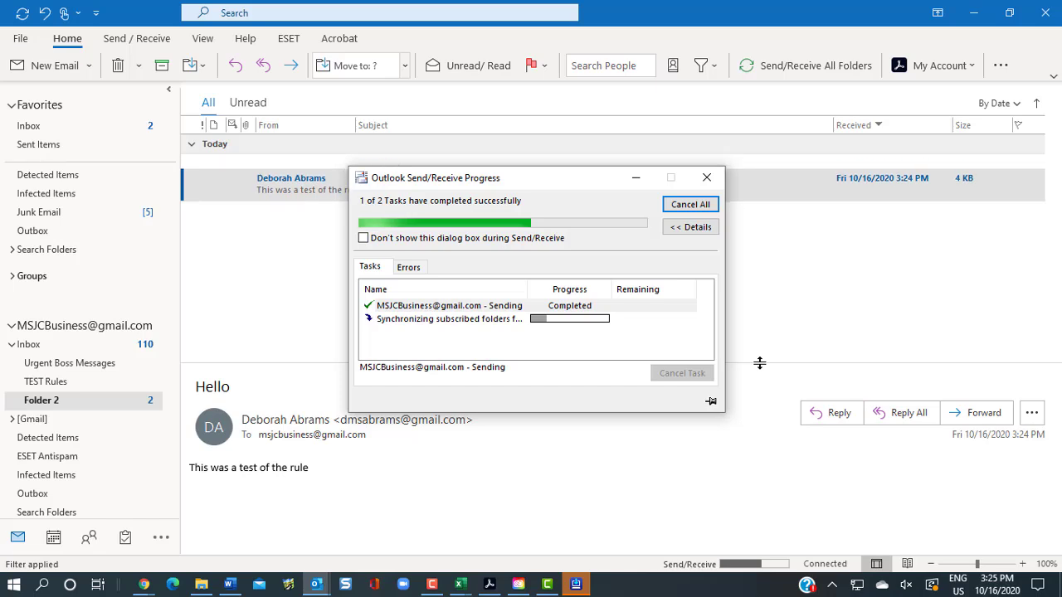
left_click(708, 177)
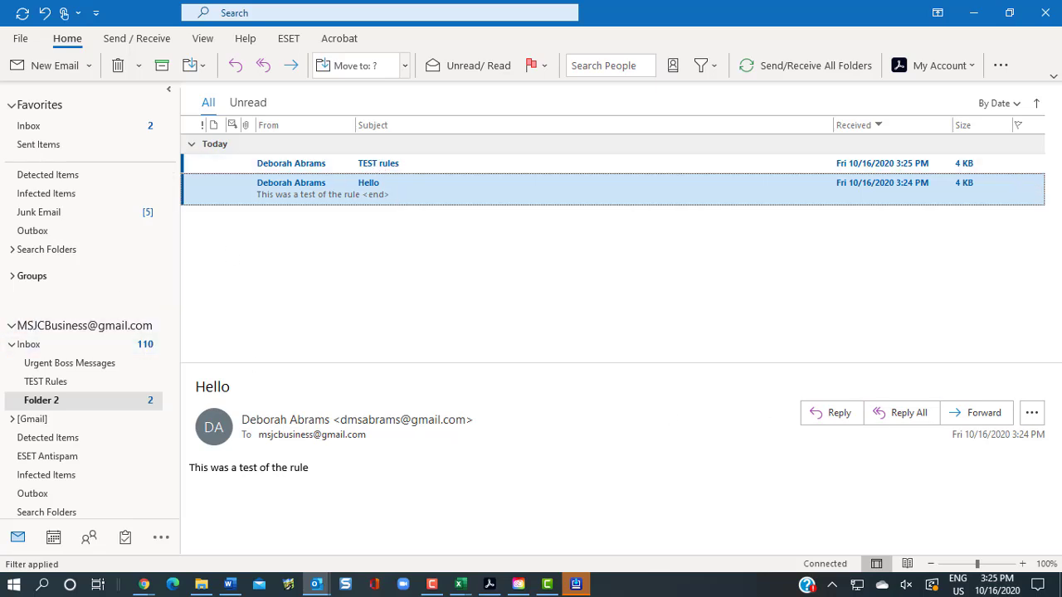
key("alt+Tab")
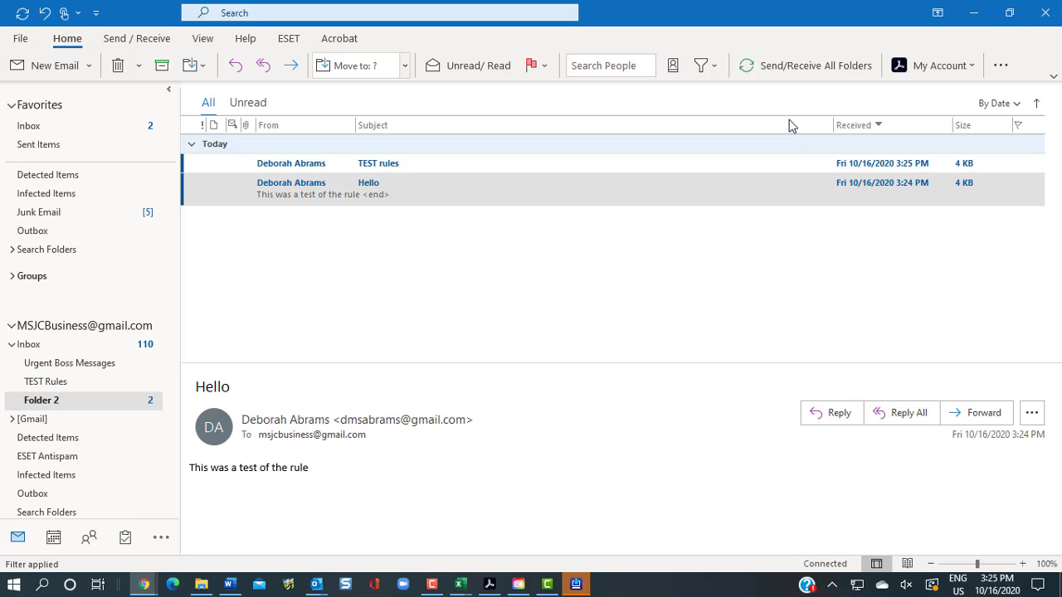
left_click(780, 69)
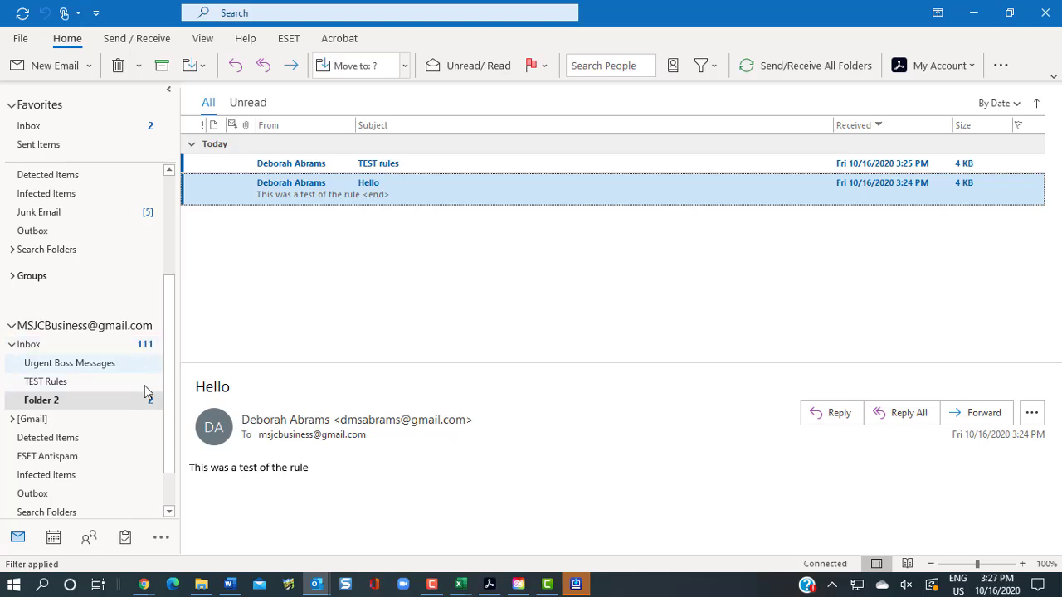
Check the Hello and TEST rules messages in Folder 2, then return to the Inbox
left_click(398, 165)
left_click(384, 190)
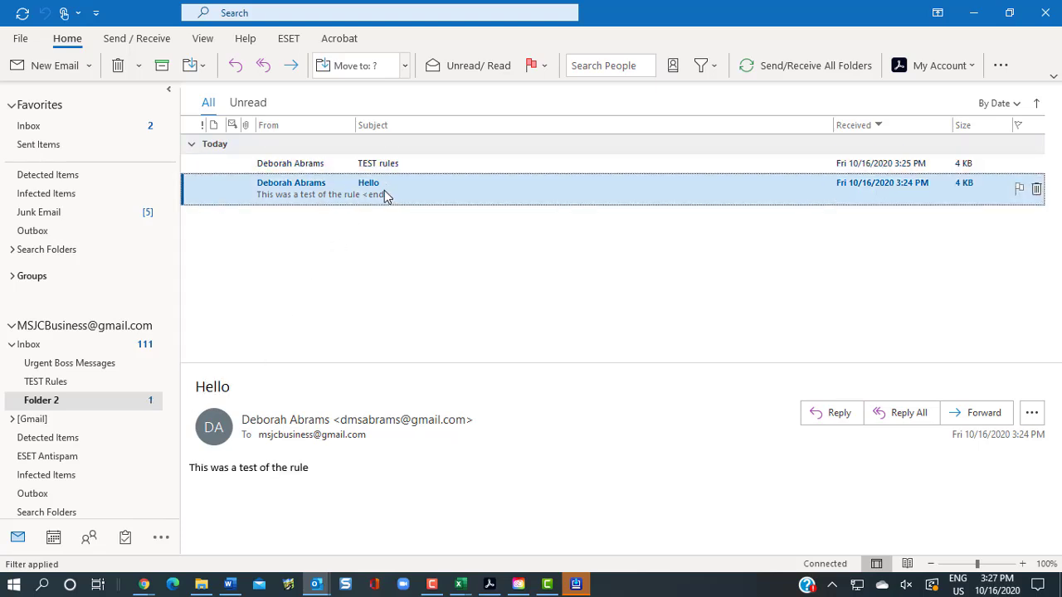
left_click(391, 168)
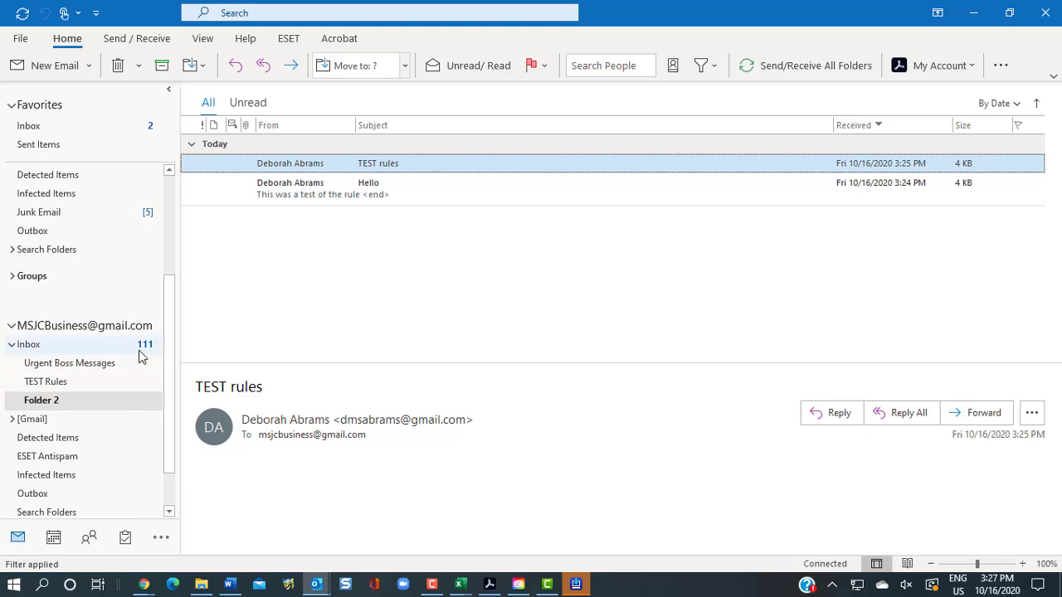
left_click(43, 347)
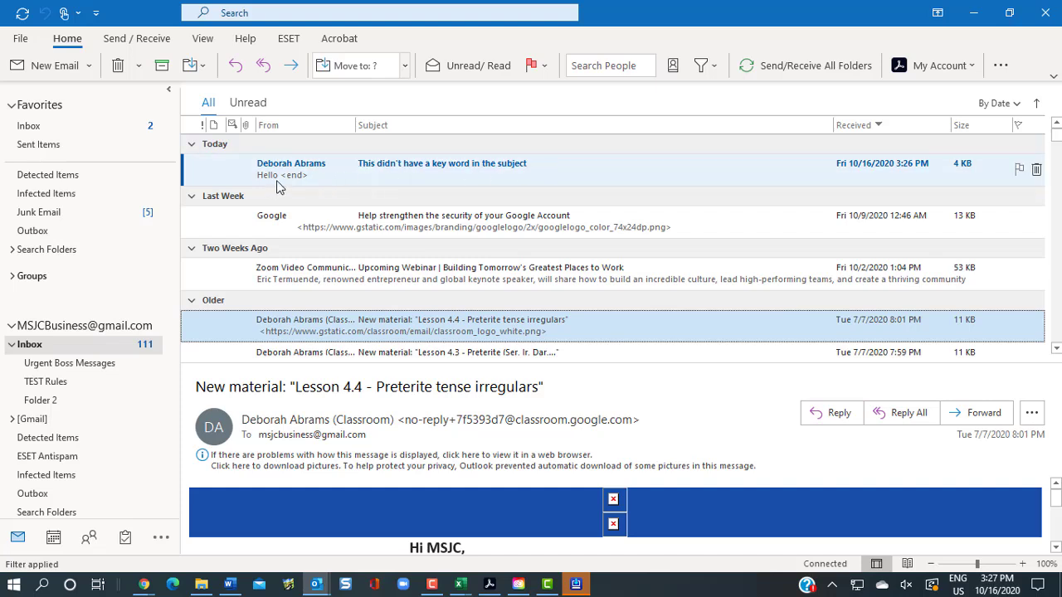
Open the 'This didn't have a key word in the subject' message and close it, marking it read
double_click(405, 169)
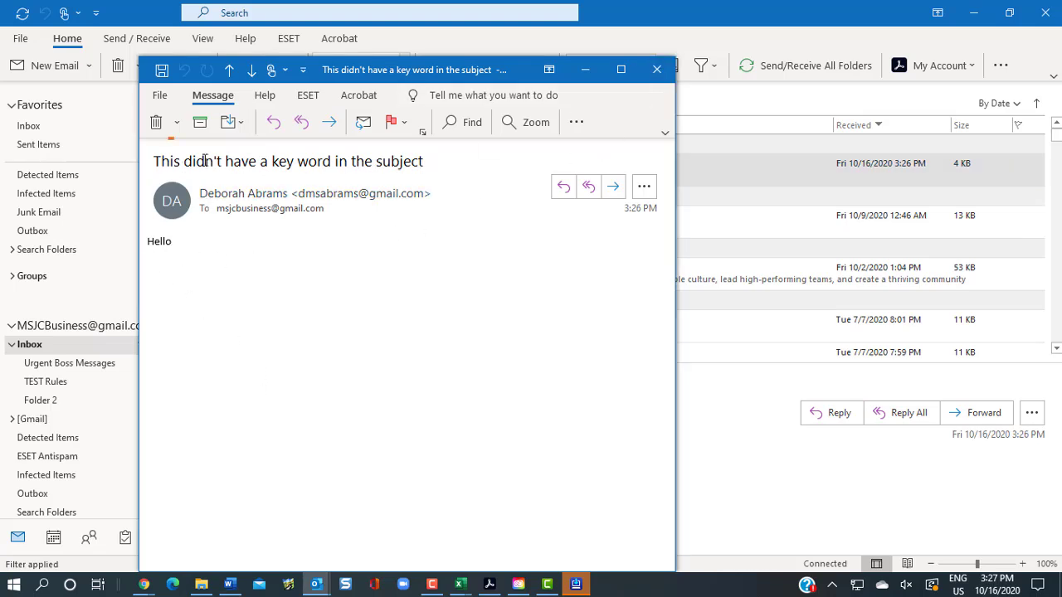
left_click(656, 69)
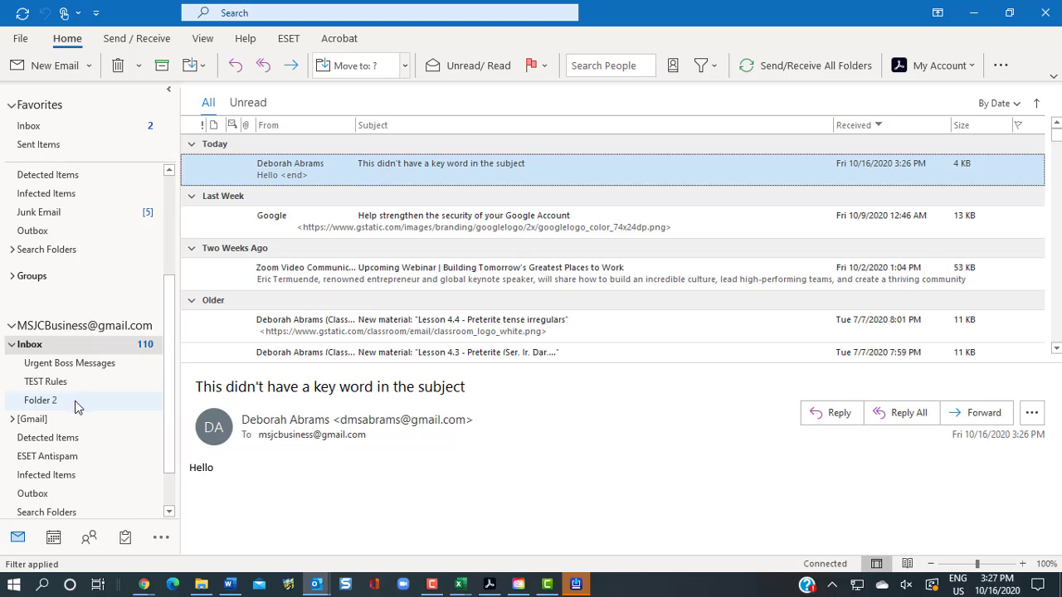
Start a new blank rule that applies to messages I receive
left_click(20, 39)
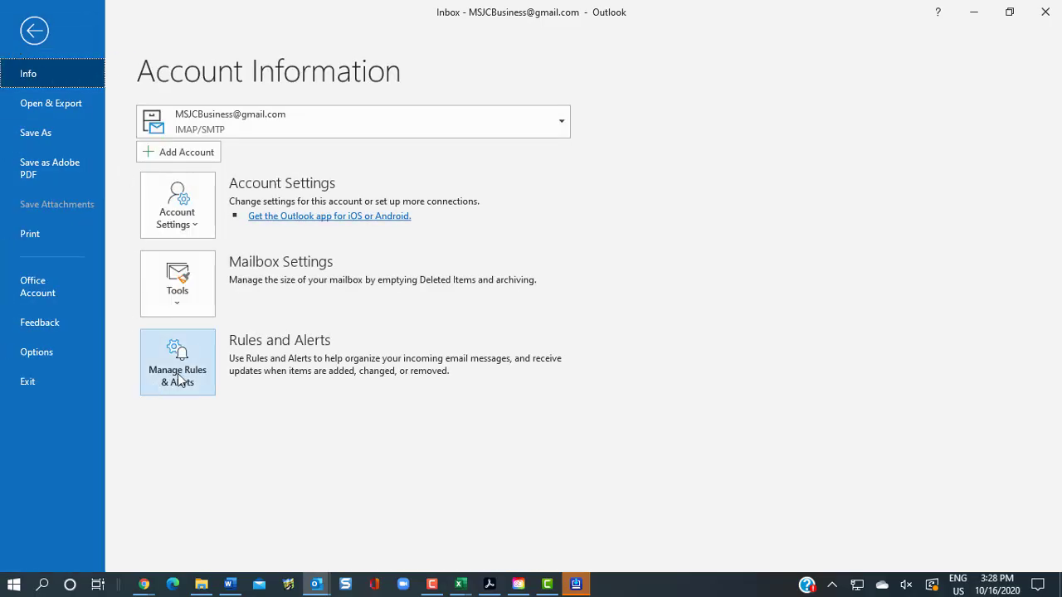
left_click(180, 375)
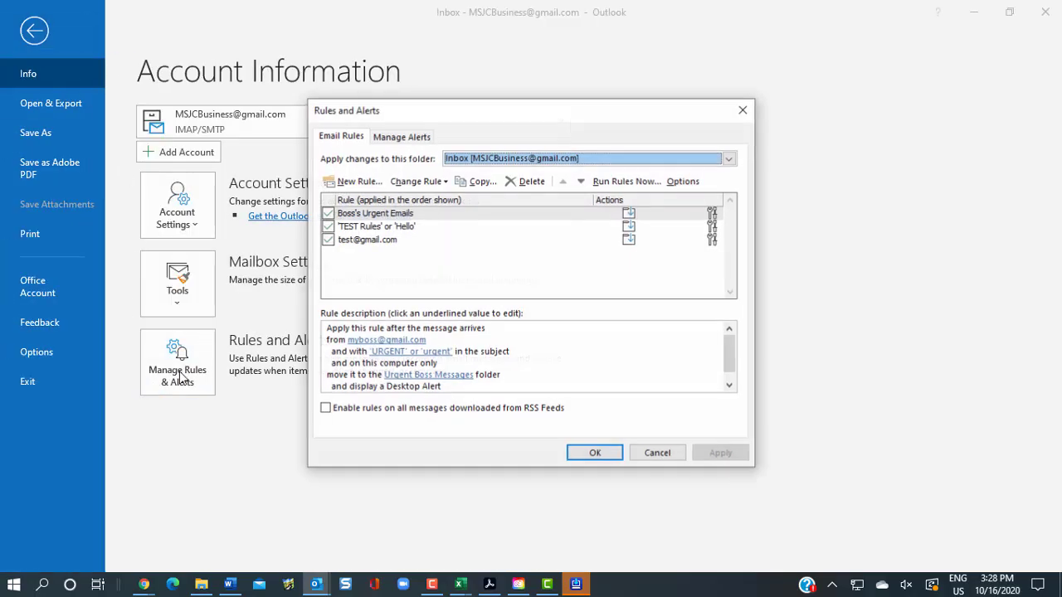
left_click(350, 182)
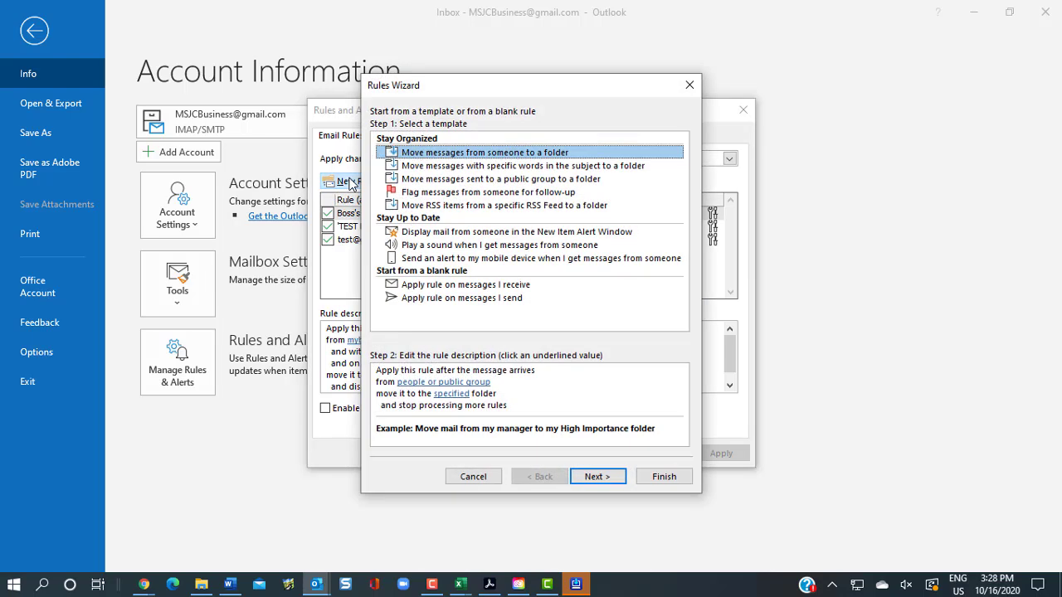
left_click(456, 287)
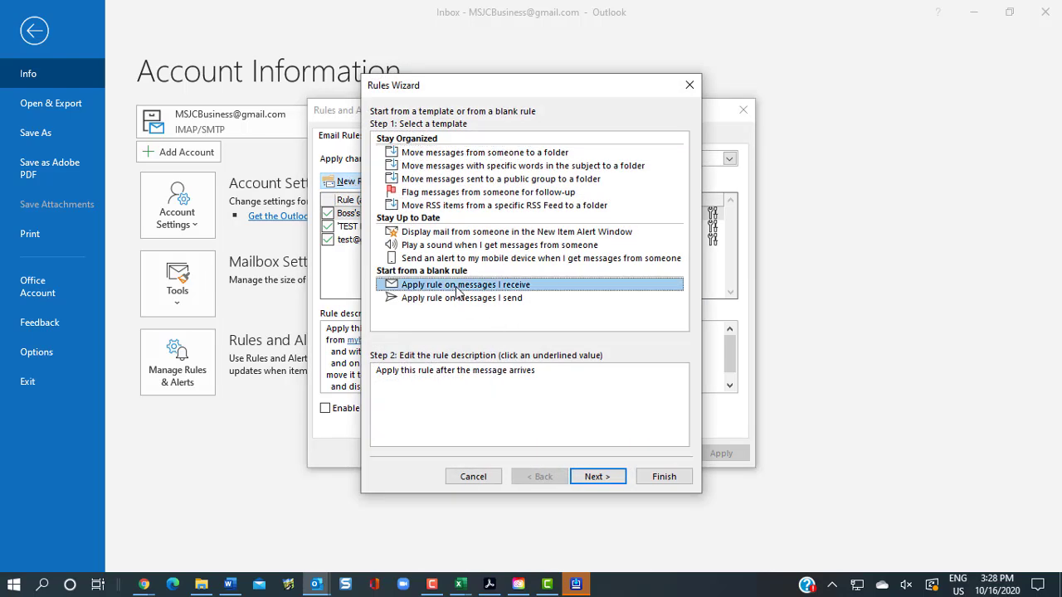
left_click(599, 475)
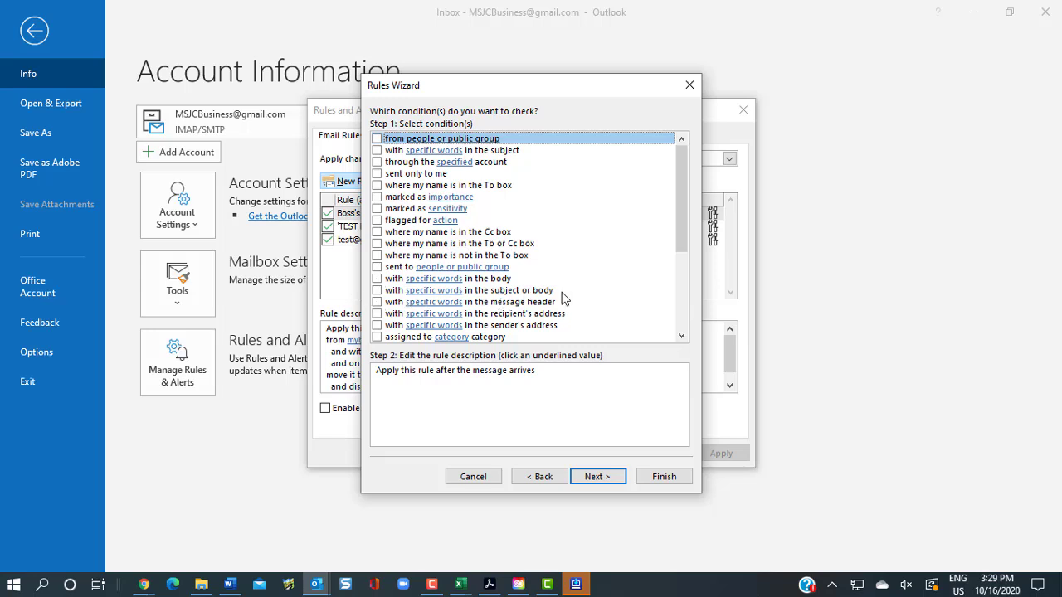
Add the condition 'with Wow in the subject or body' to the rule
left_click(377, 291)
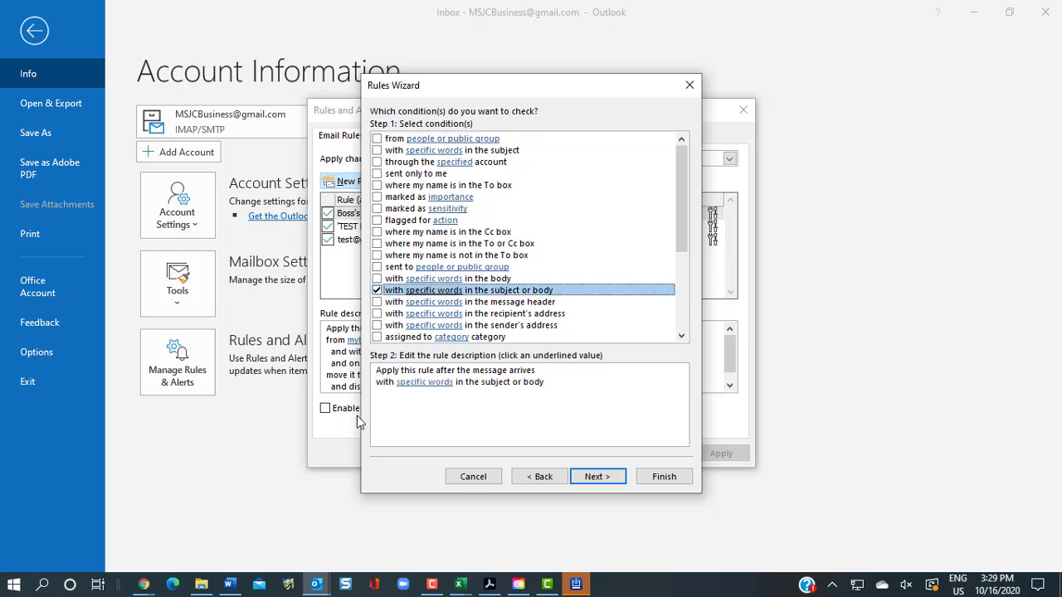
left_click(440, 381)
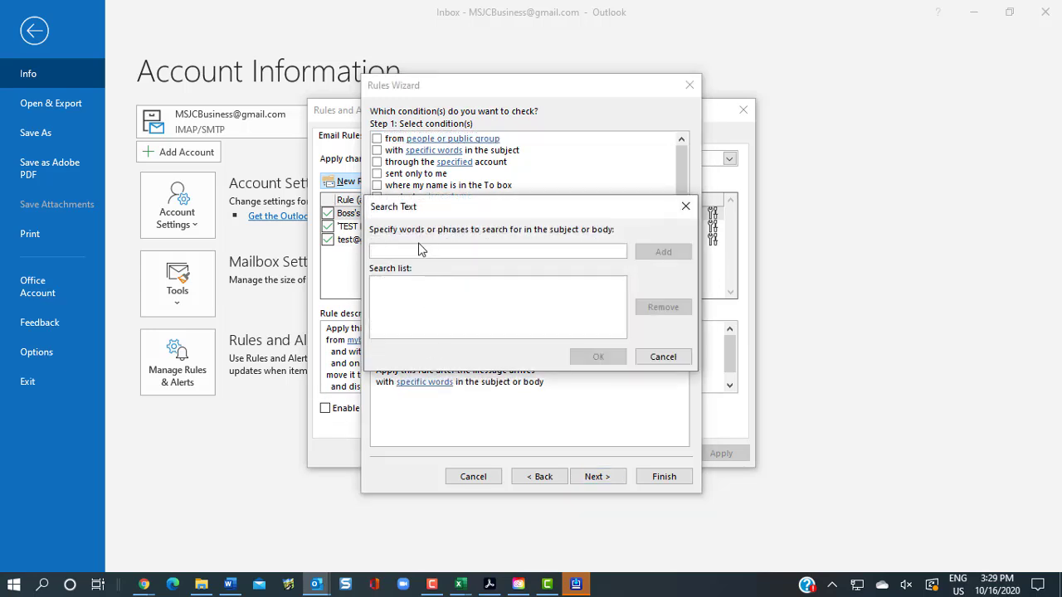
type("Wow")
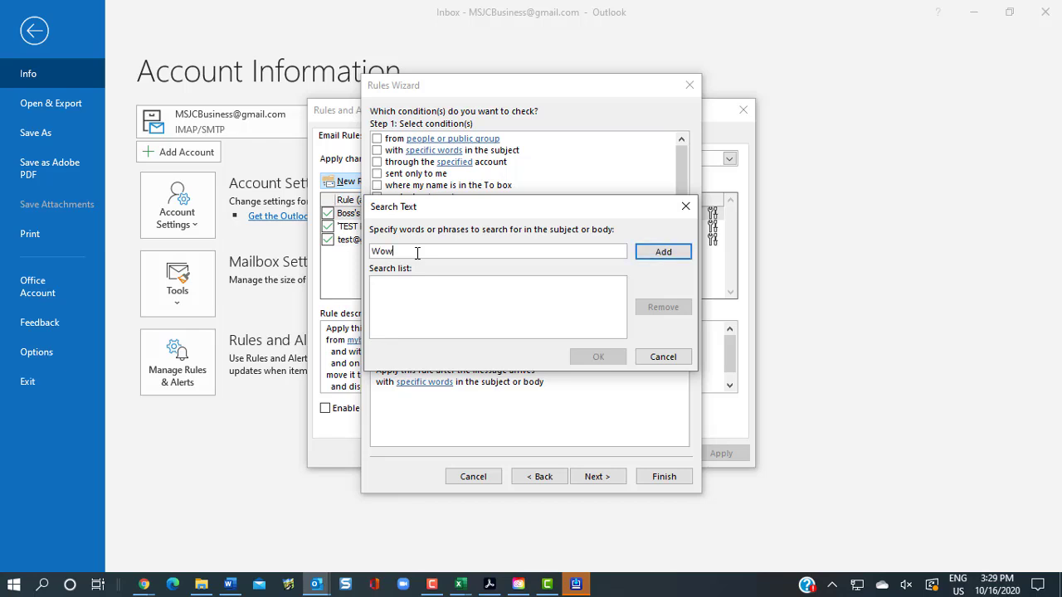
left_click(664, 253)
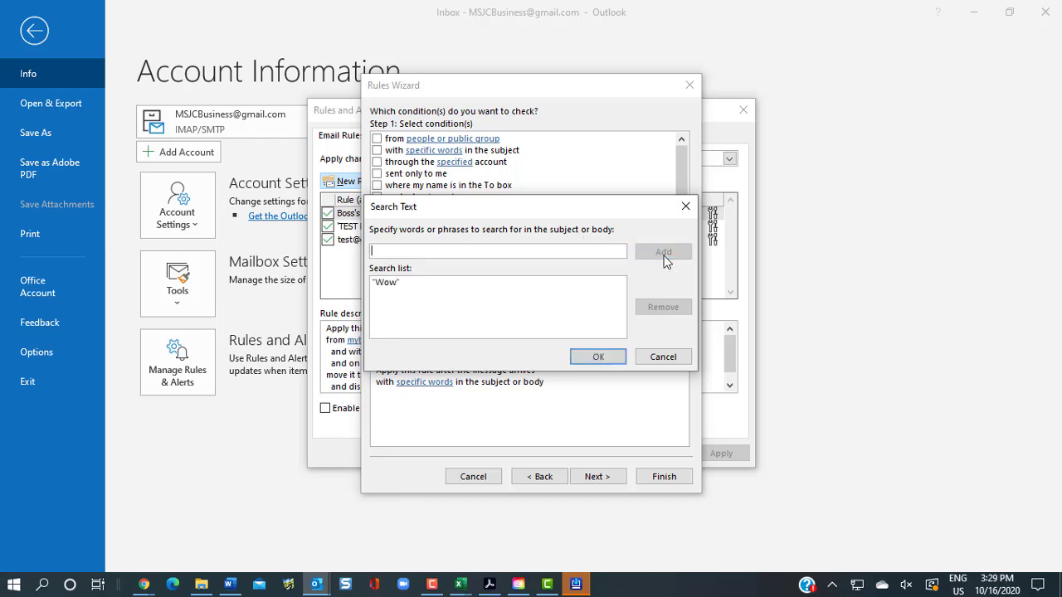
left_click(598, 357)
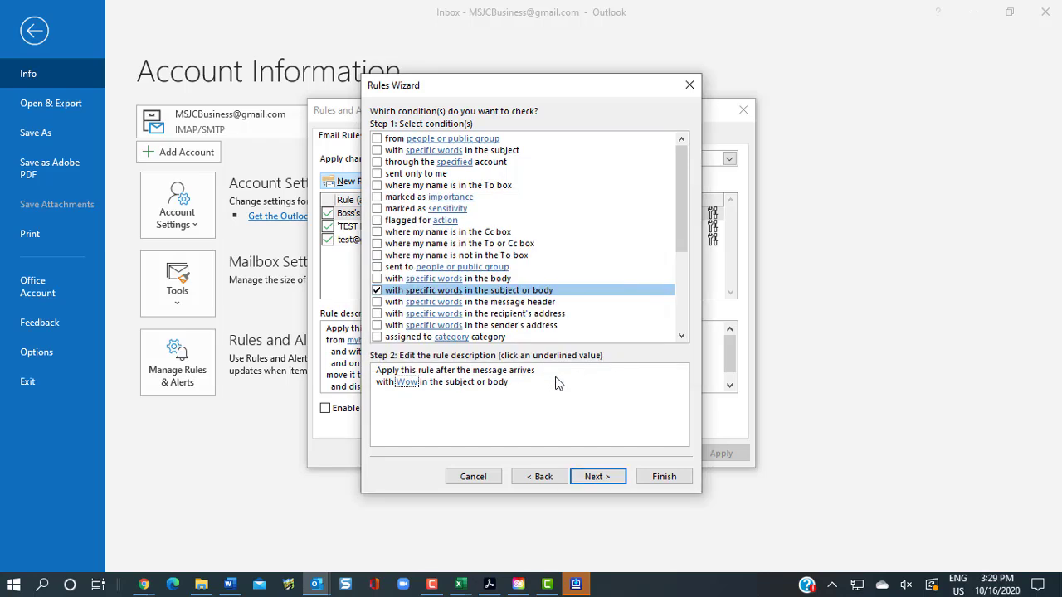
Have the Wow rule copy matching messages to Urgent Boss Messages, then save it
left_click(606, 479)
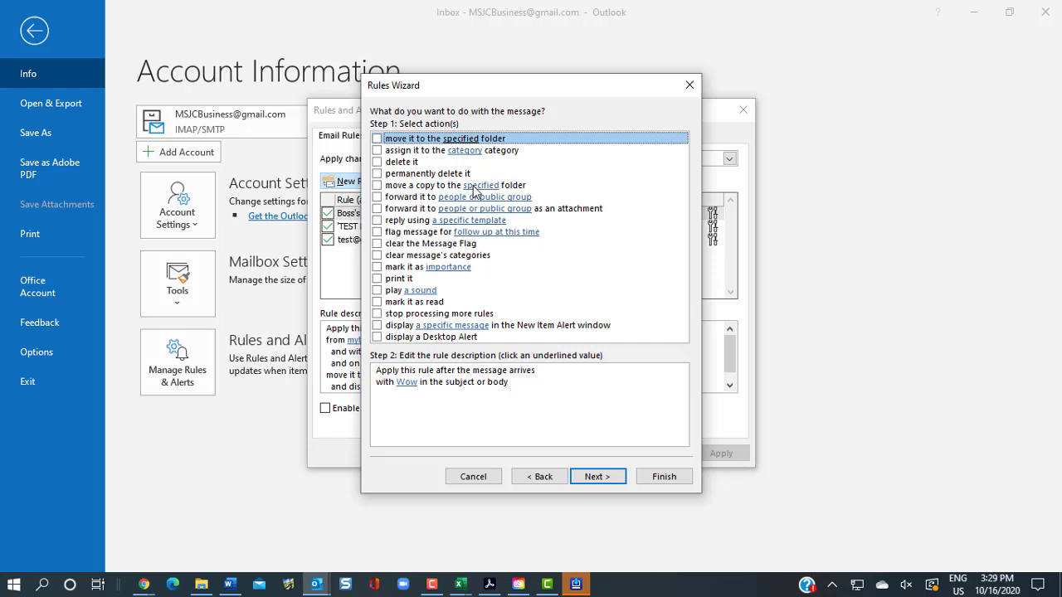
left_click(377, 186)
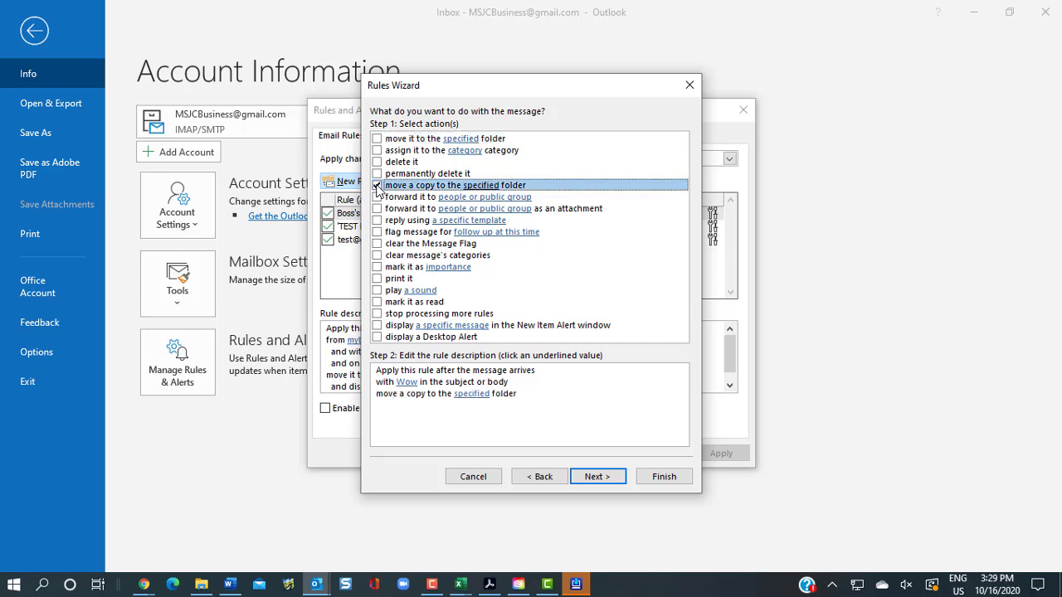
left_click(471, 395)
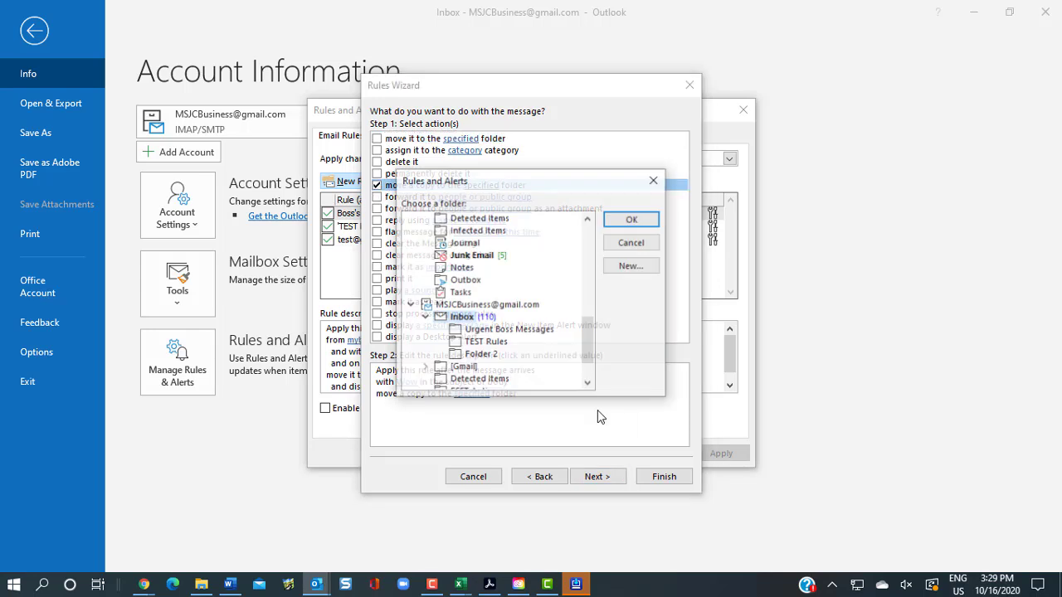
left_click(457, 332)
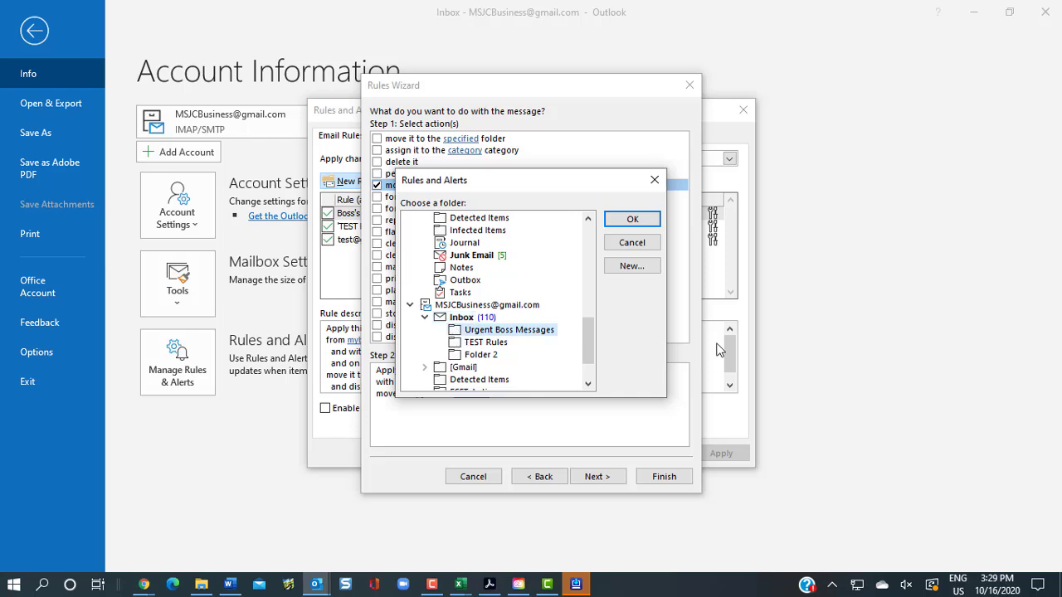
left_click(633, 220)
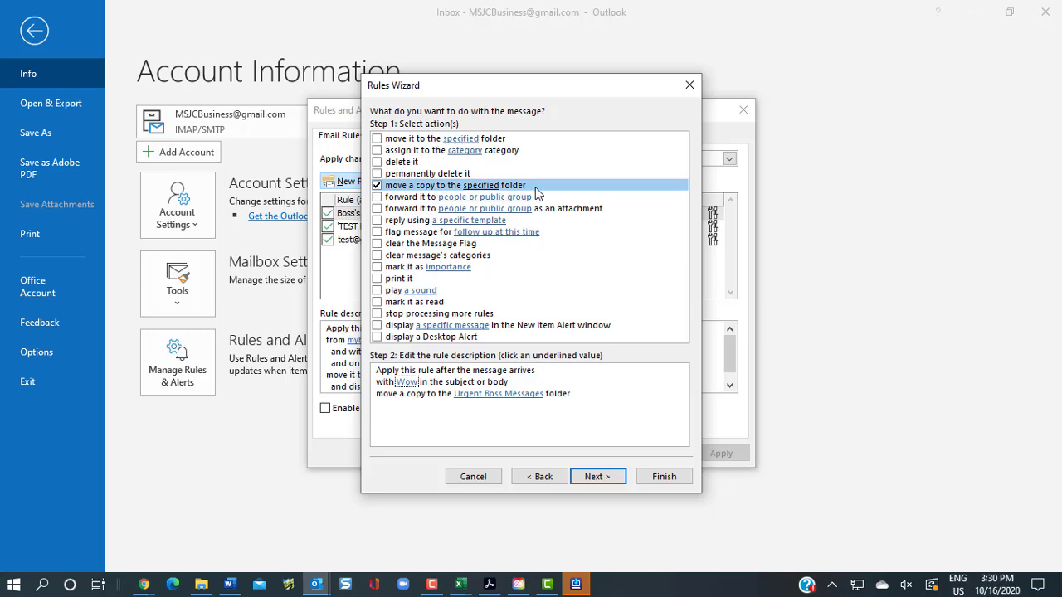
left_click(671, 480)
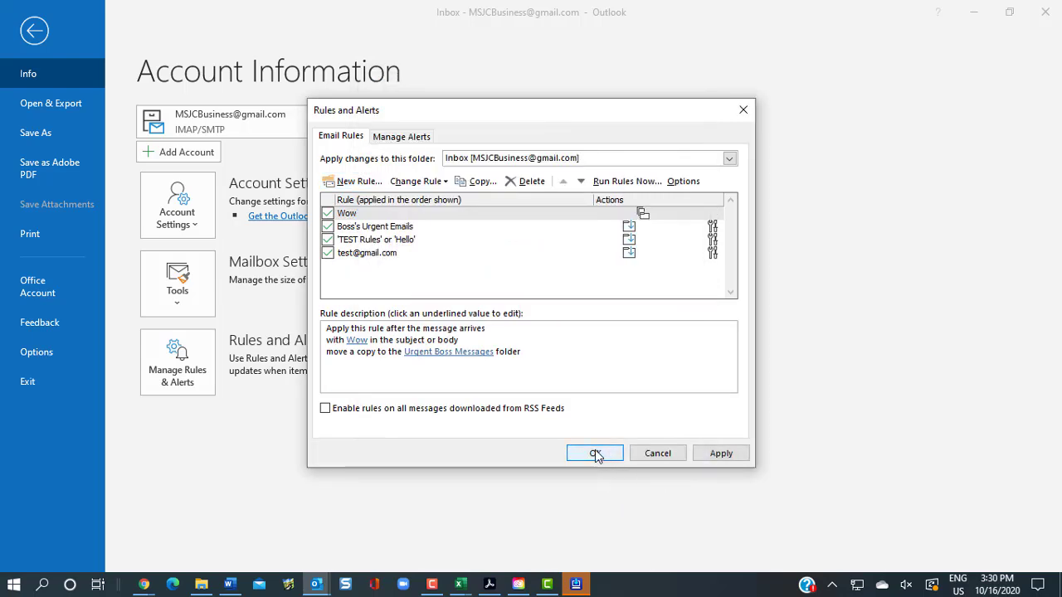
left_click(595, 454)
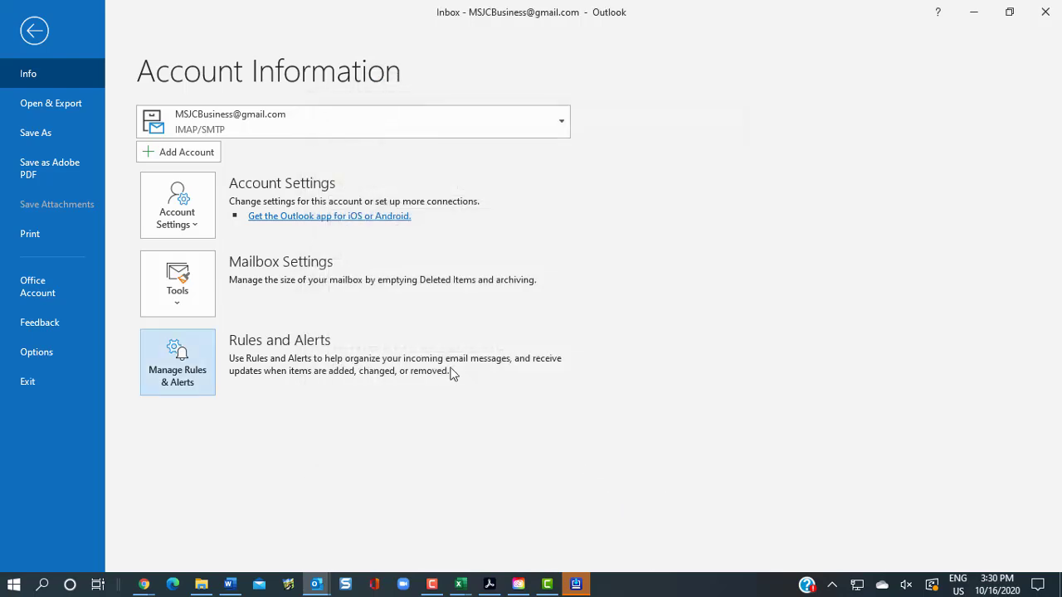
Return to the Inbox mail view to watch for the 'Email from the boss' test message
left_click(34, 32)
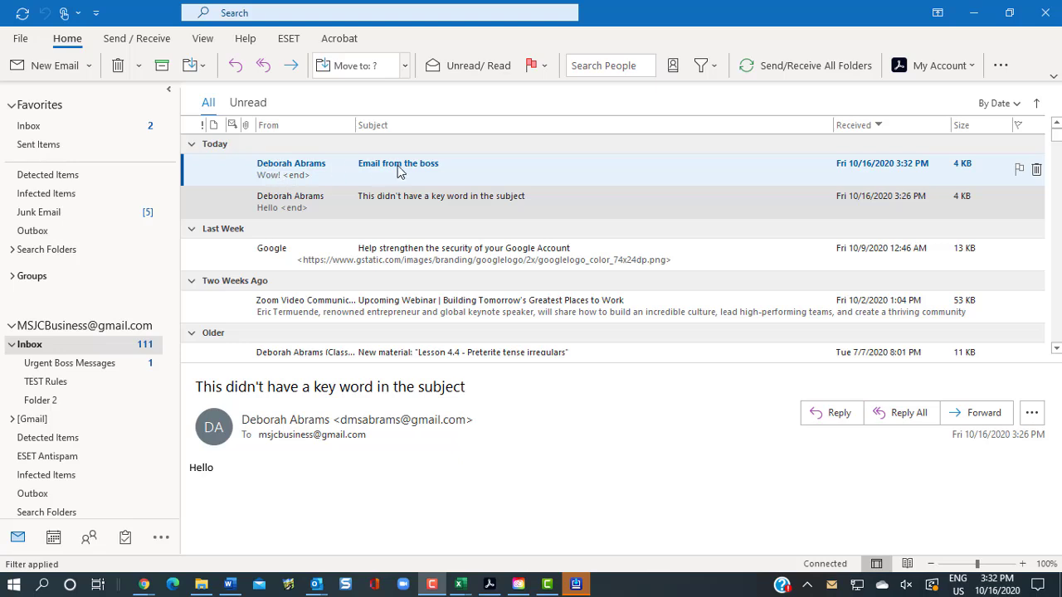
double_click(453, 168)
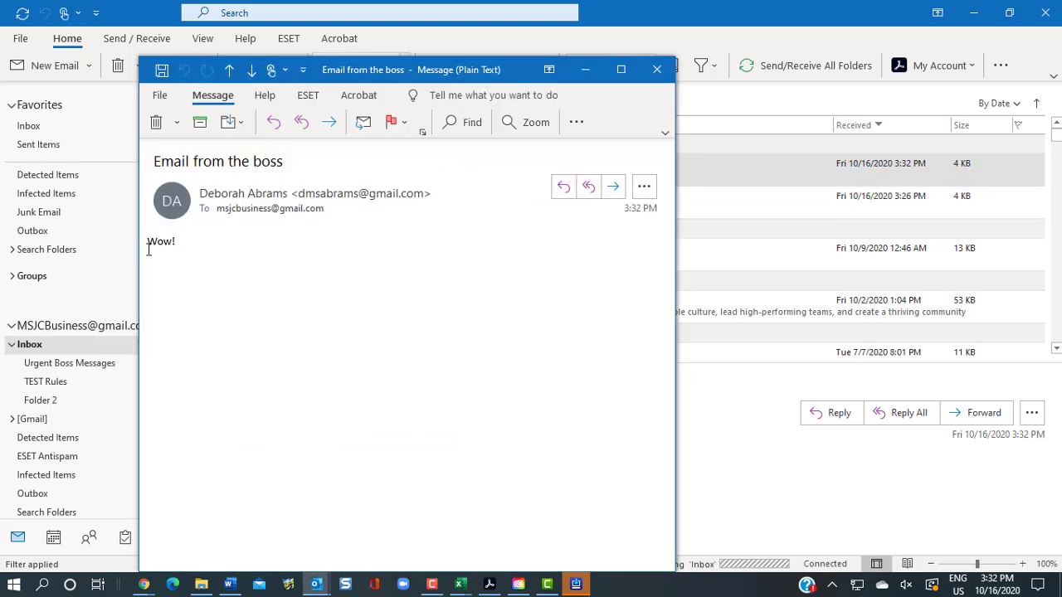
left_click(669, 69)
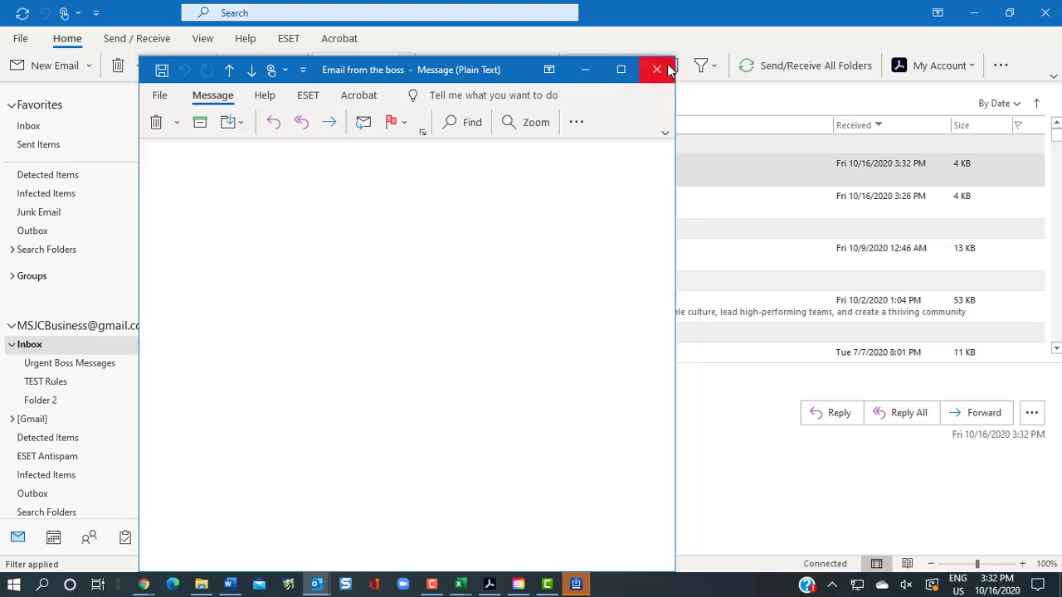
left_click(56, 363)
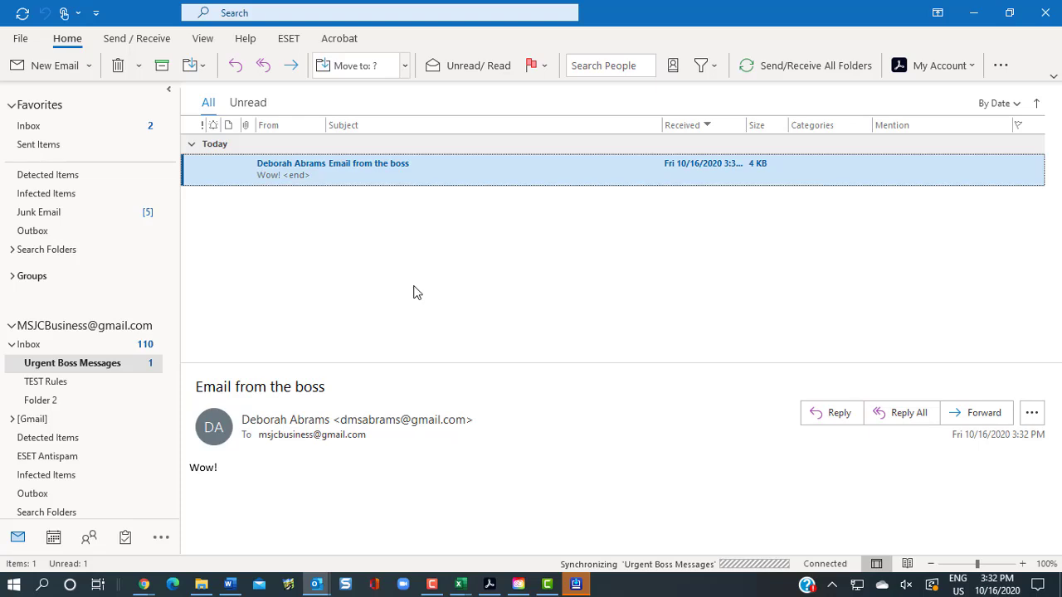
double_click(402, 172)
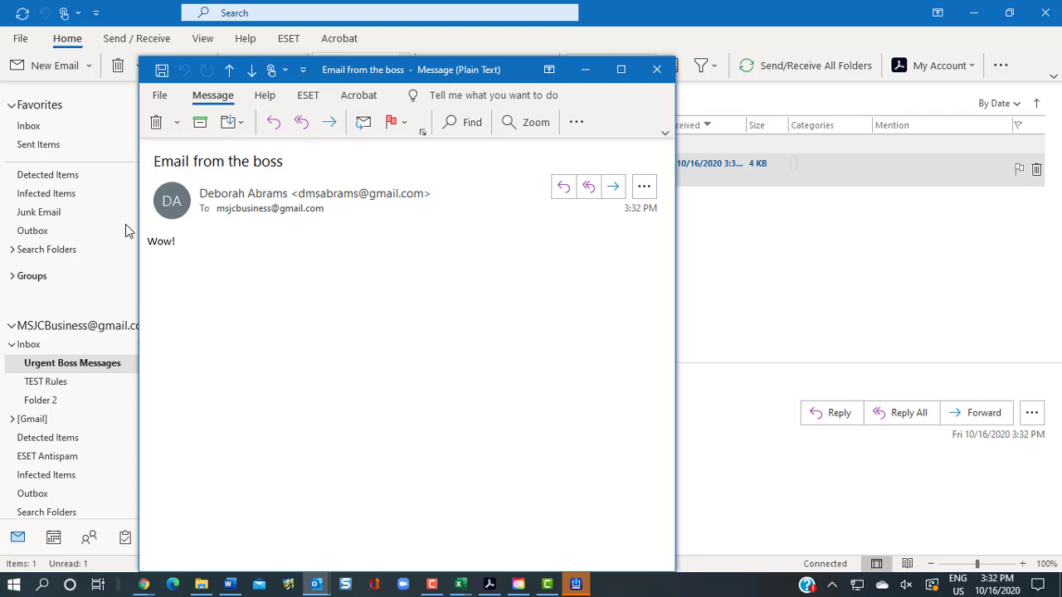
left_click(657, 69)
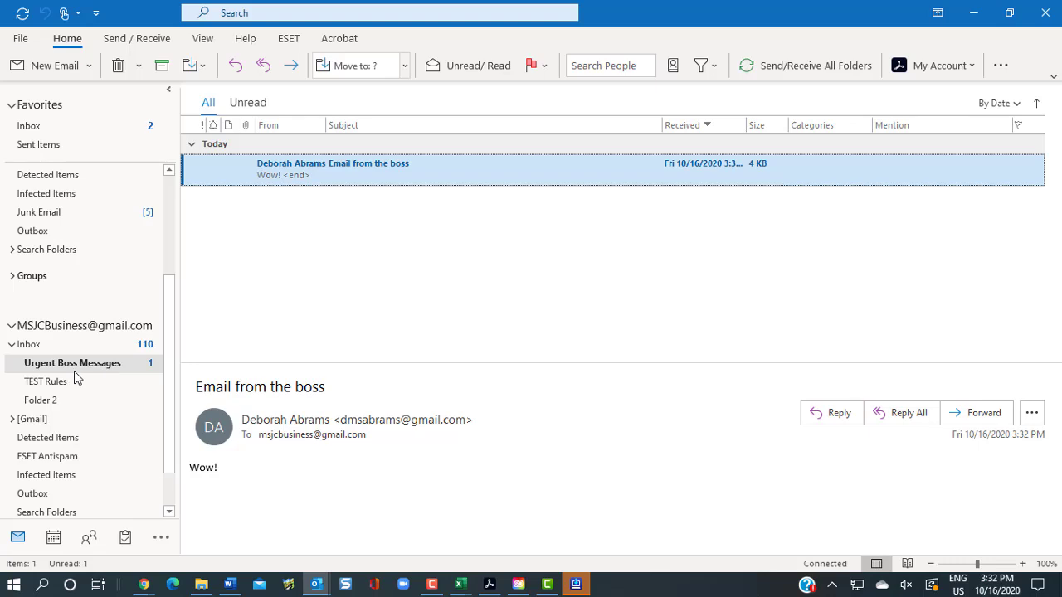
left_click(138, 345)
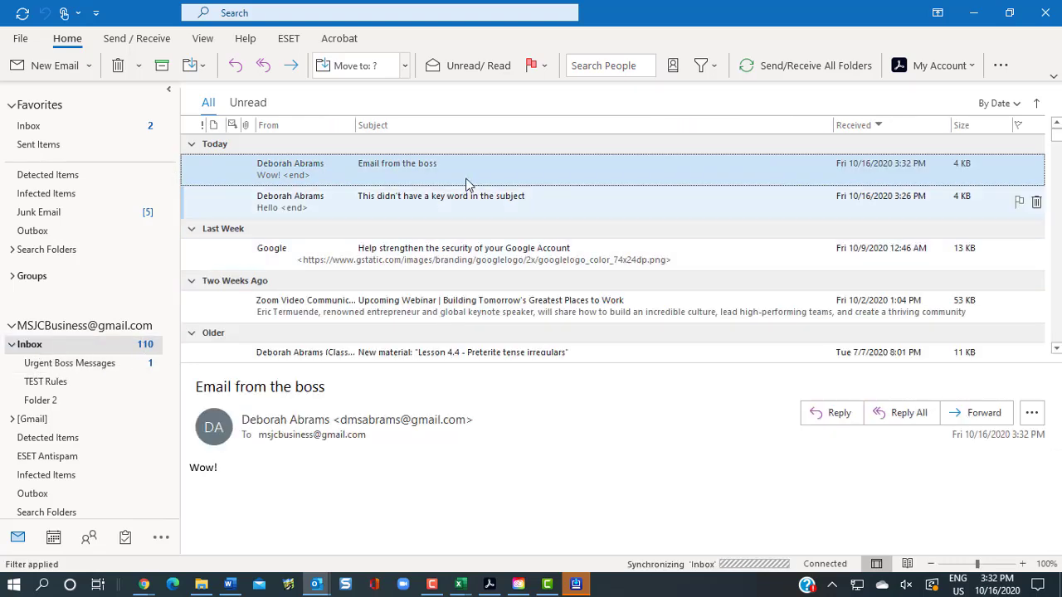